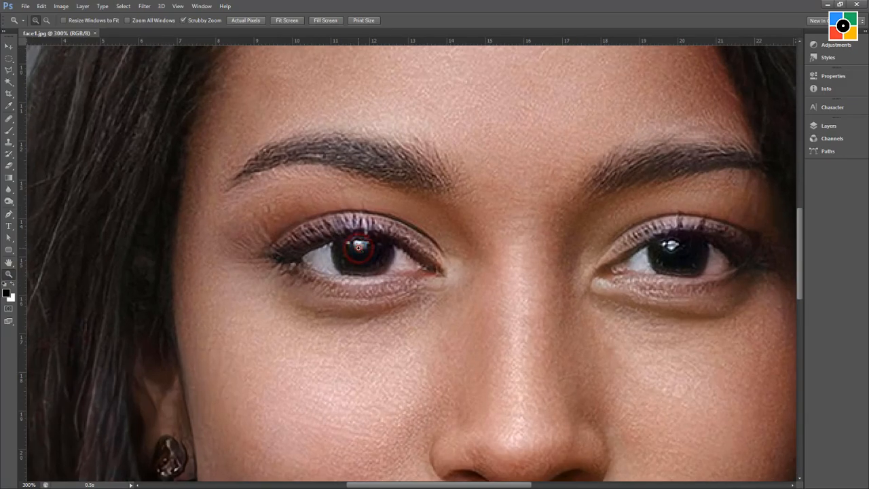
Step: Examine the individual pixels of the pupil highlight in the portrait at 3200% magnification and return the view to 100%
click(359, 248)
drag(359, 248, 360, 239)
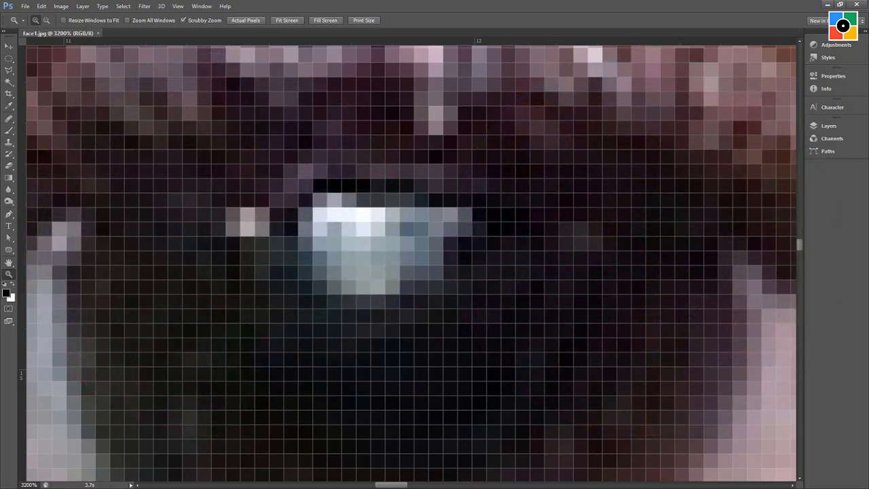
double_click(9, 274)
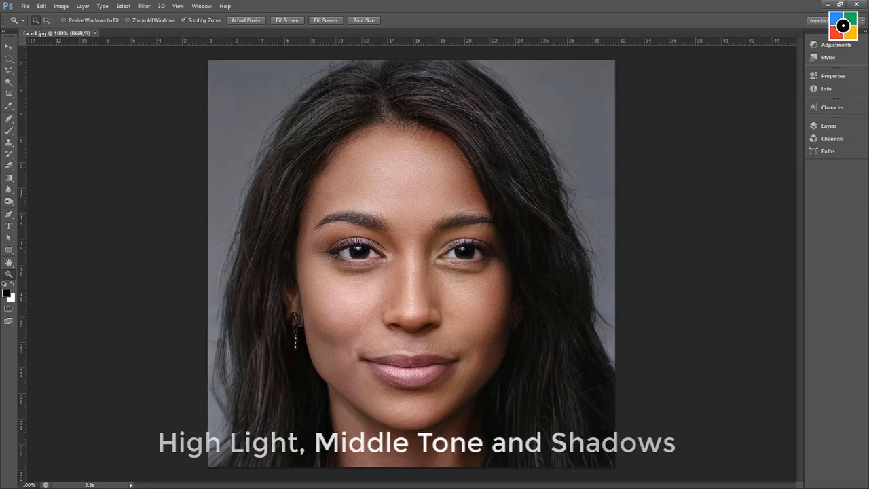
Step: Close the portrait image face1.jpg
click(175, 138)
click(24, 7)
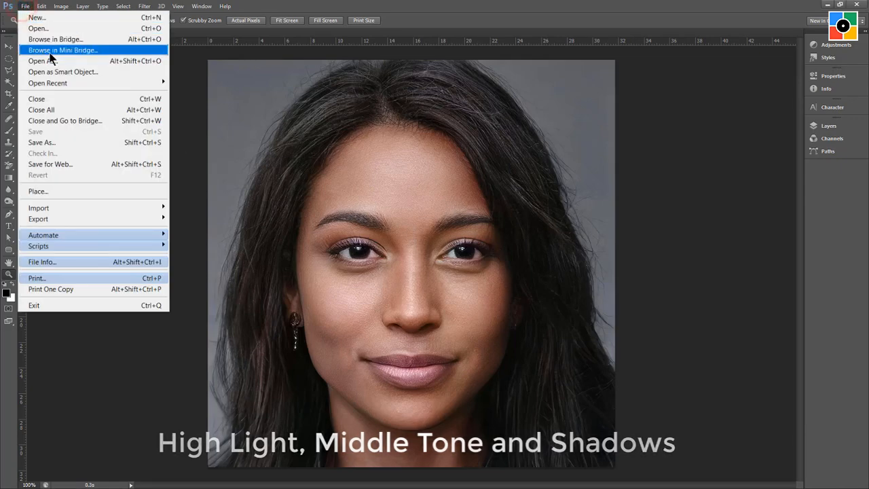
click(62, 100)
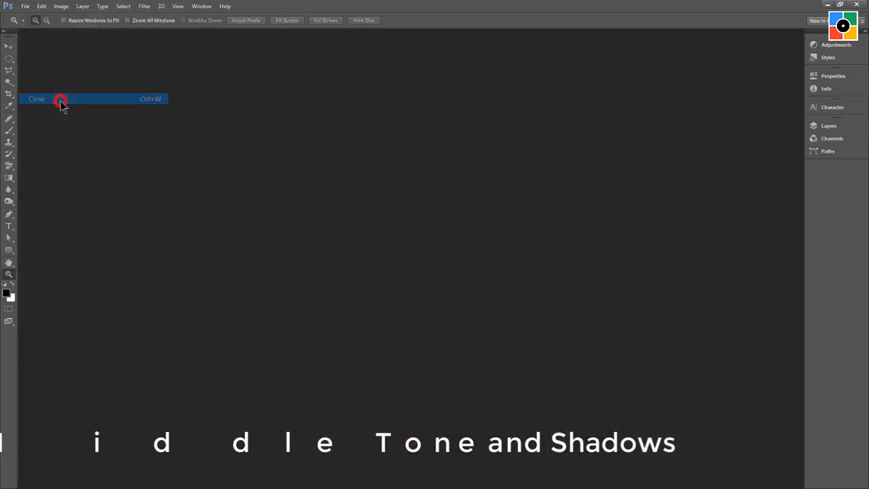
click(544, 286)
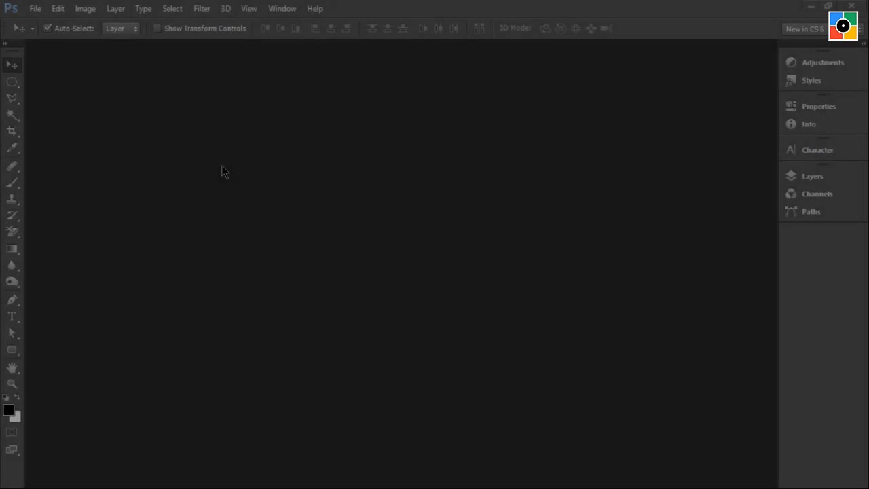
click(223, 167)
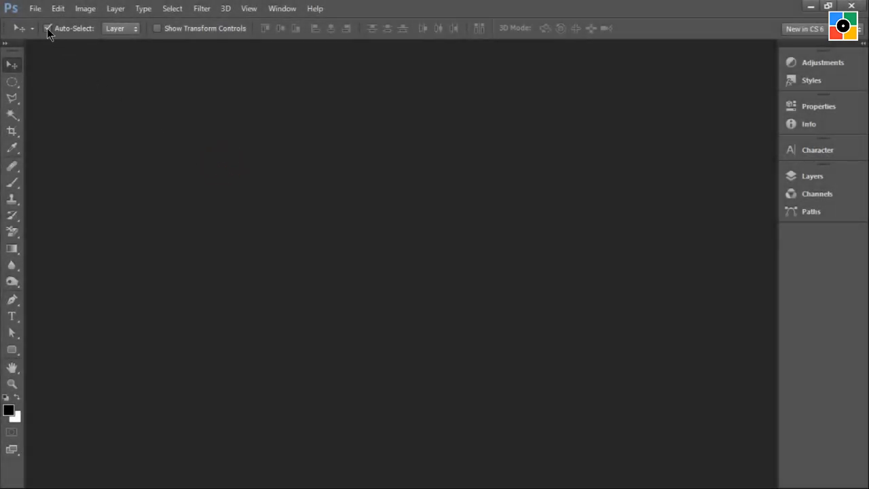
Step: Create a new document 8 inches wide and 6 inches high at a resolution of 300 pixels/inch
click(34, 9)
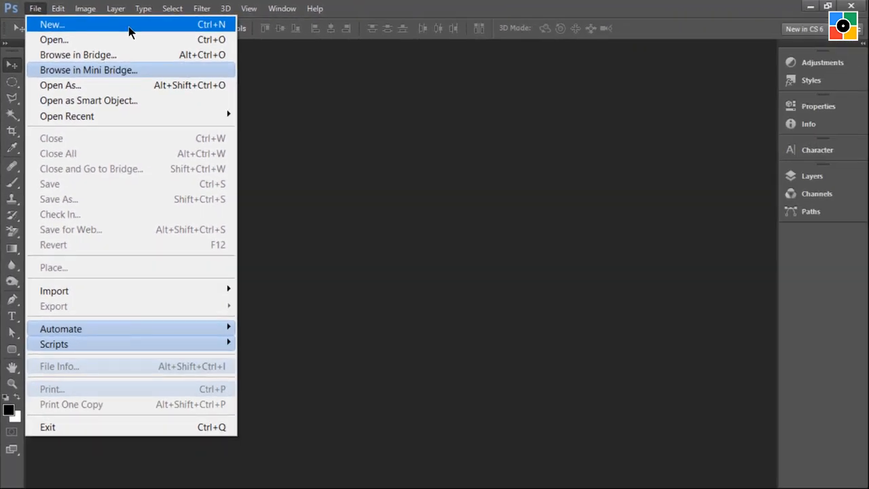
click(129, 32)
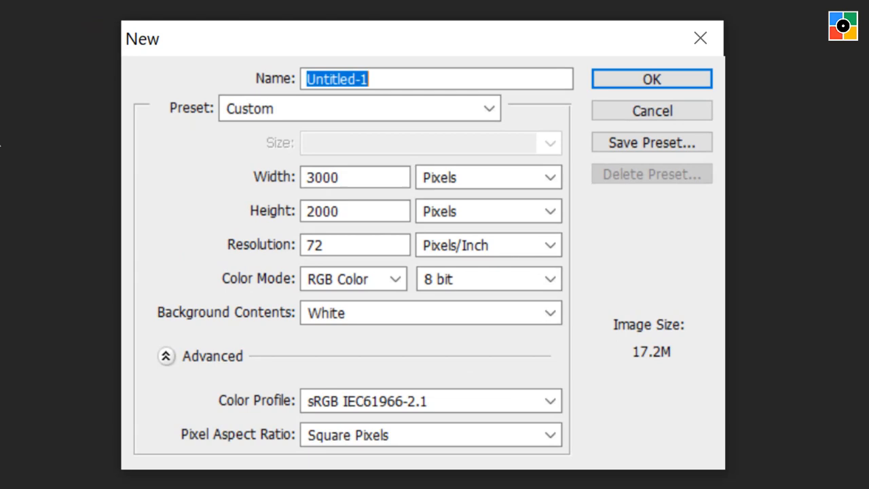
click(474, 171)
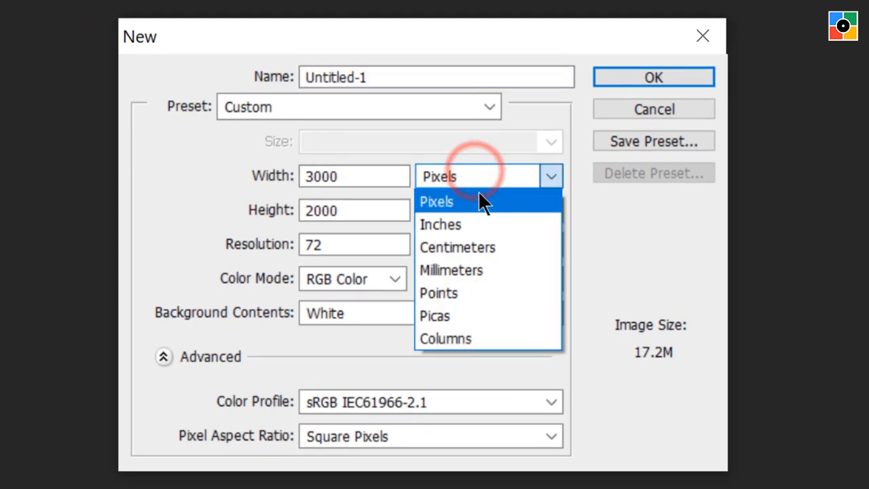
click(480, 220)
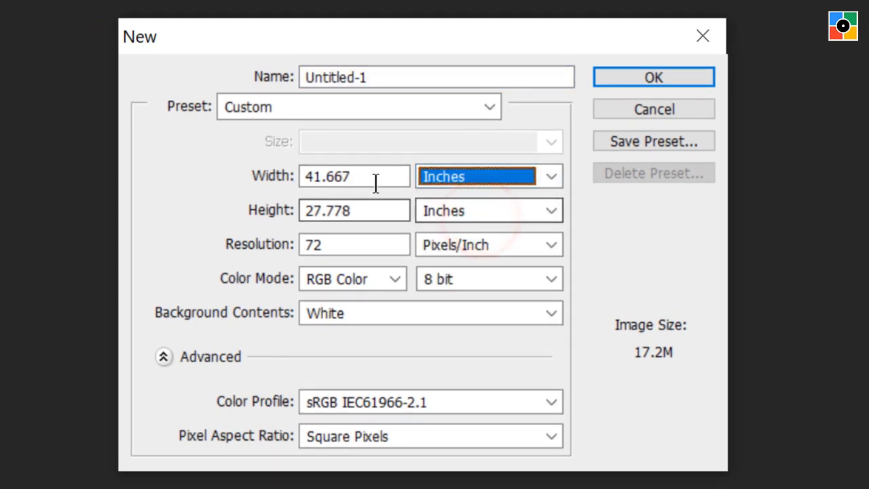
drag(373, 176, 165, 189)
text(8)
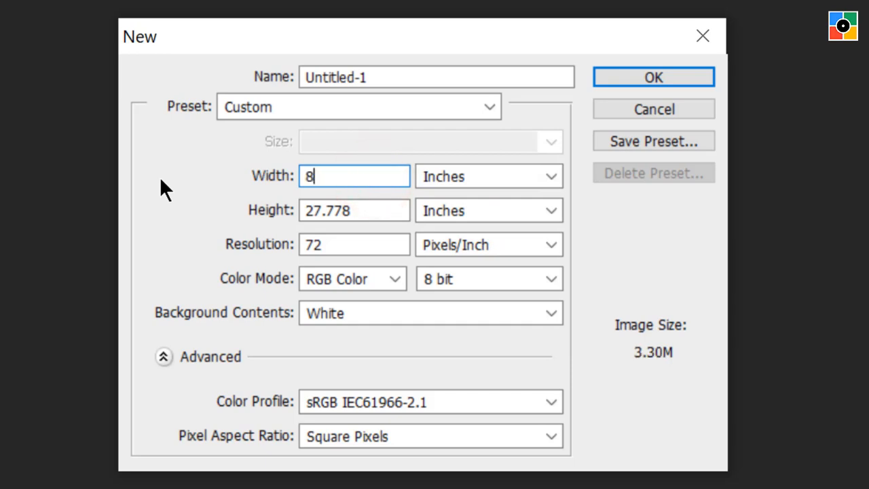
drag(380, 210, 175, 220)
text(6)
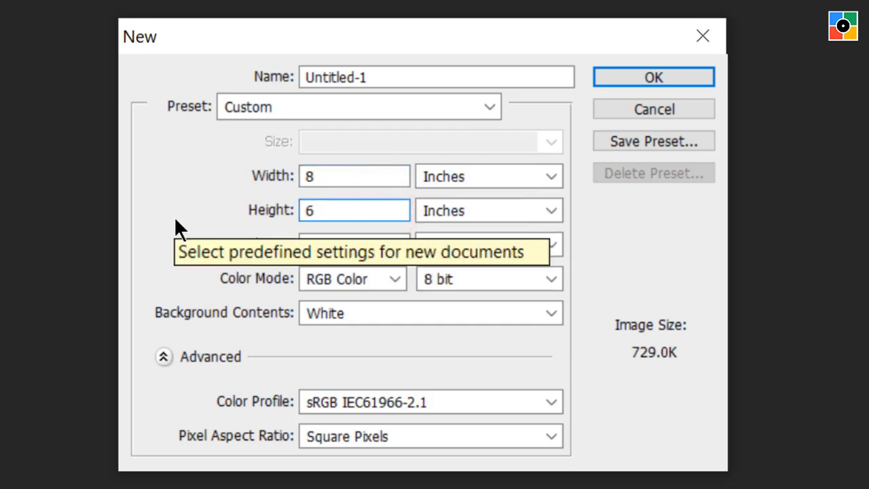
drag(344, 247, 156, 256)
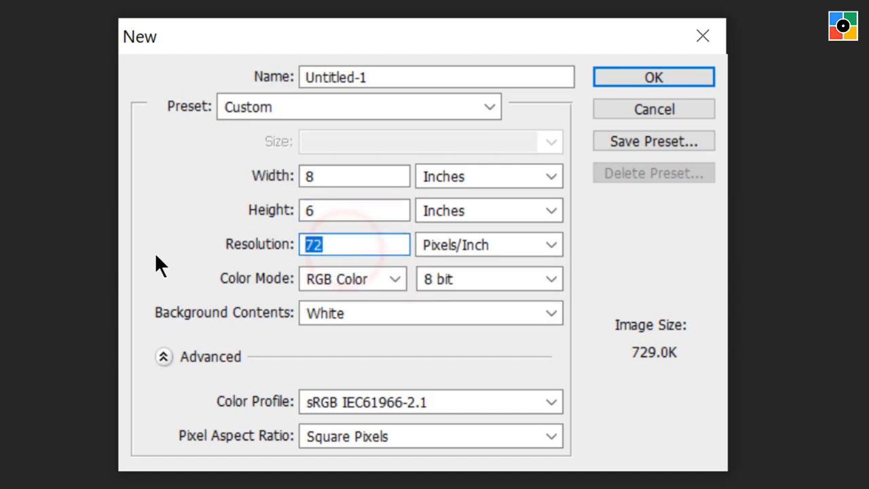
text(300)
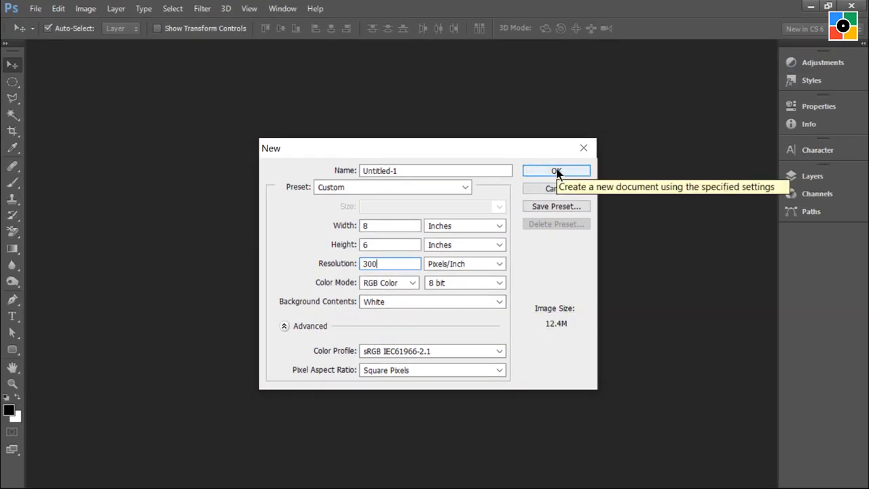
click(557, 172)
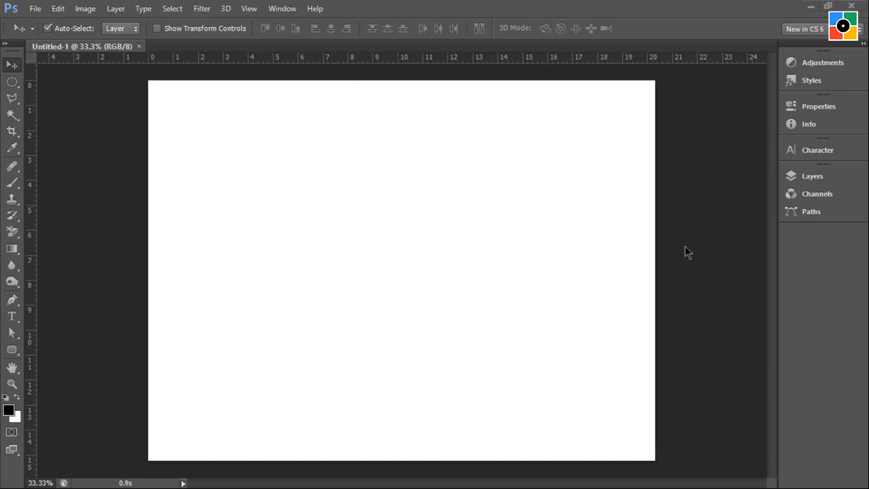
Step: Expand the collapsed panels and close the Adjustments/Styles and Properties/Info panel groups
click(685, 248)
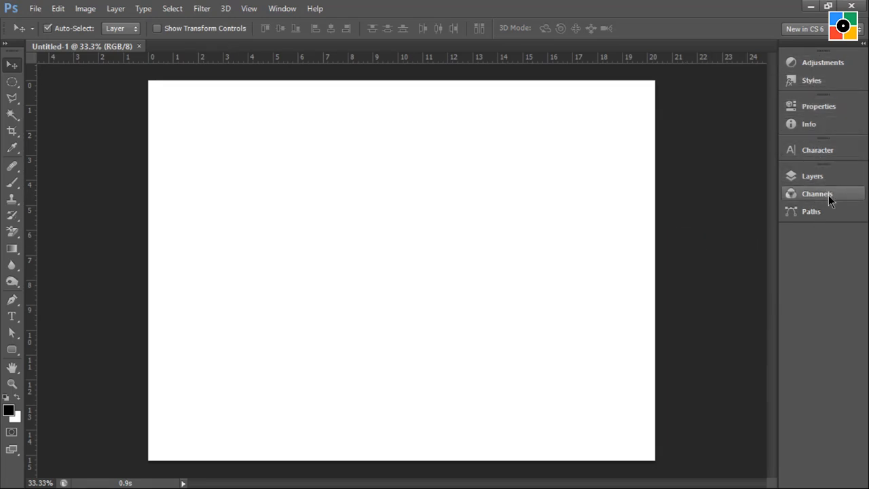
click(864, 44)
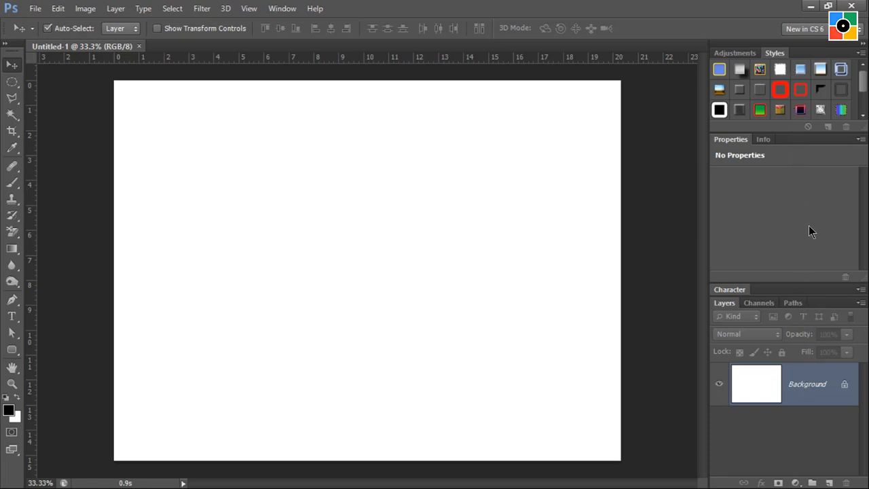
click(862, 54)
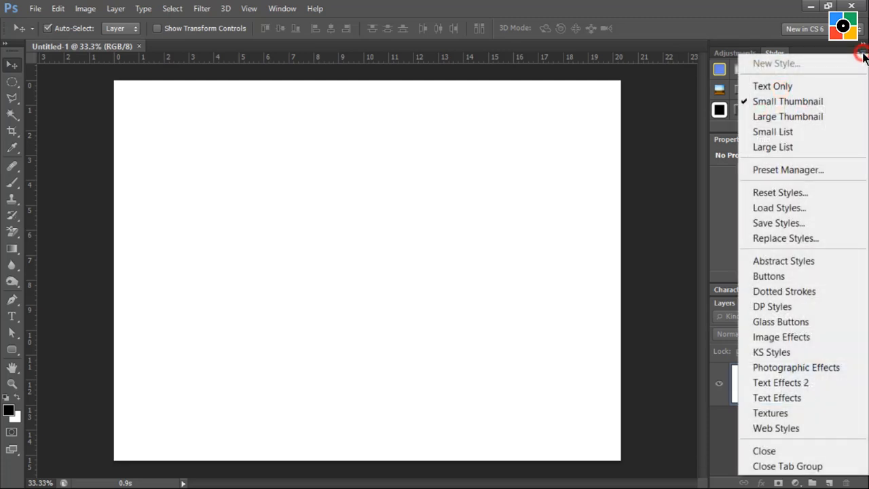
click(799, 468)
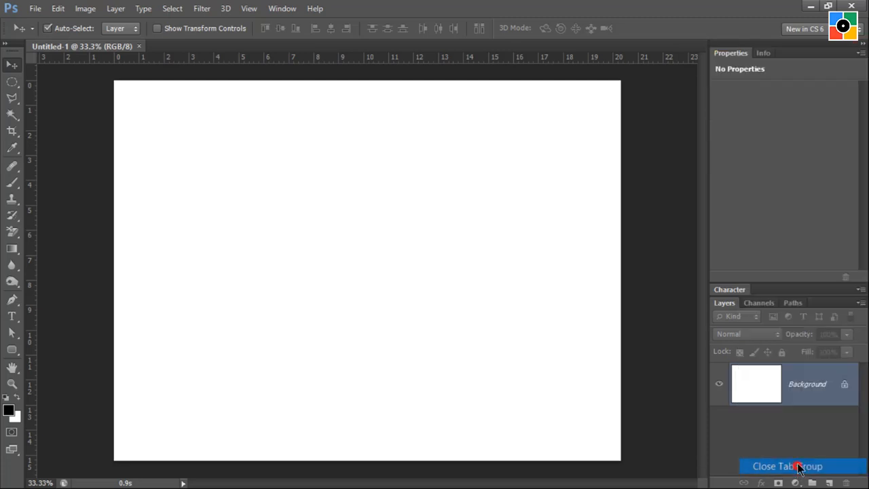
click(862, 54)
click(853, 79)
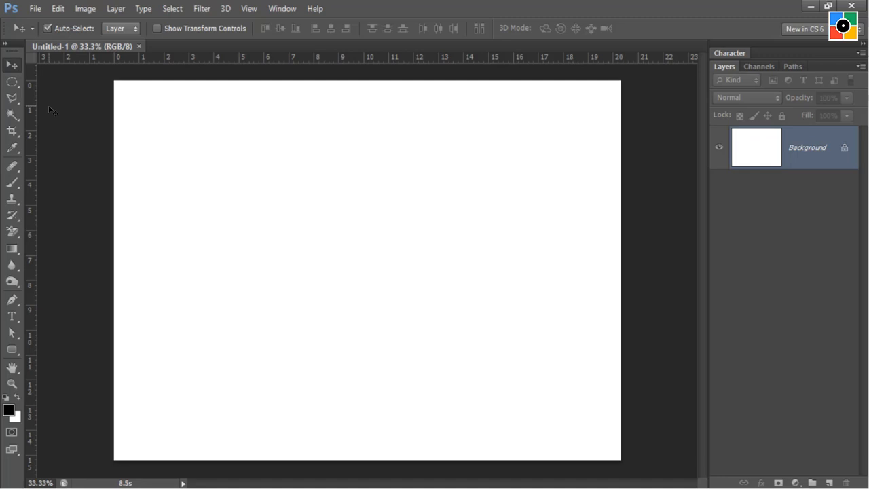
Step: Hide the rulers around the blank document
click(250, 12)
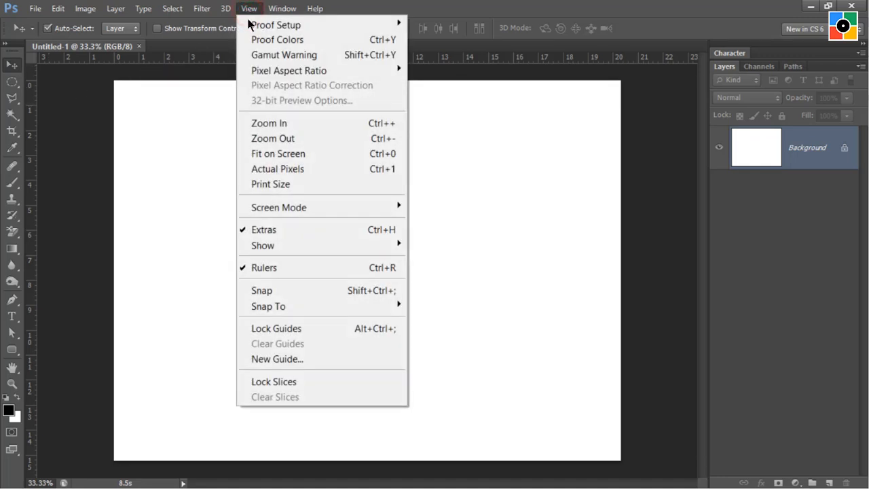
click(299, 268)
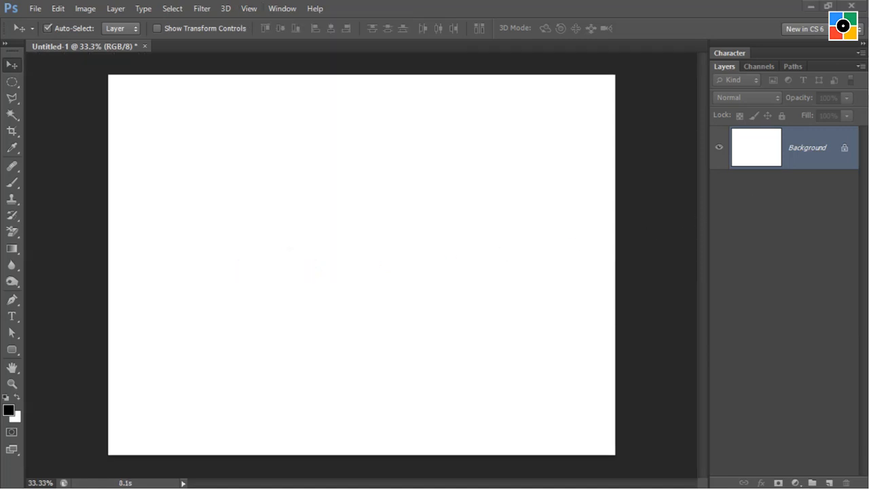
click(182, 131)
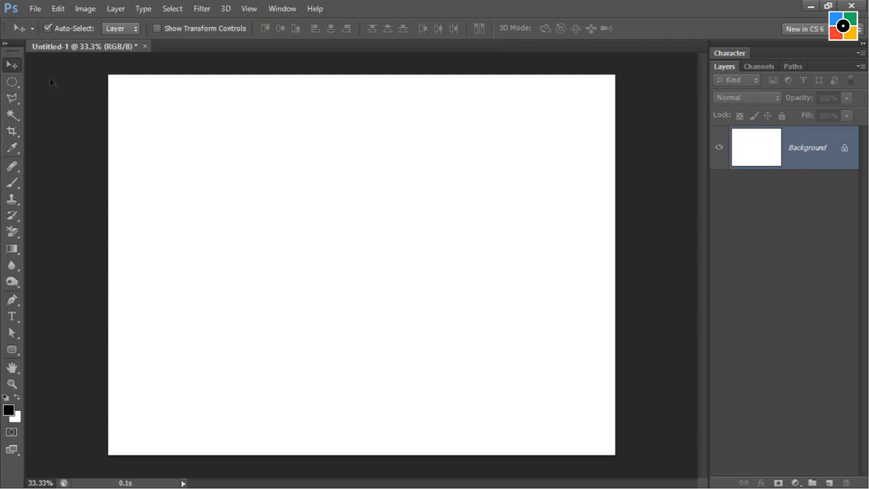
Step: Open the image bird.jpg from the images-lesson-01 folder
click(31, 8)
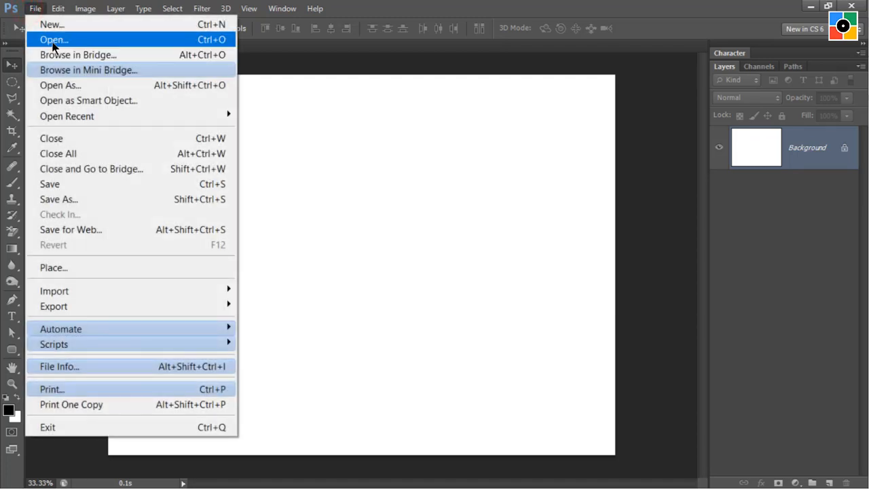
click(97, 41)
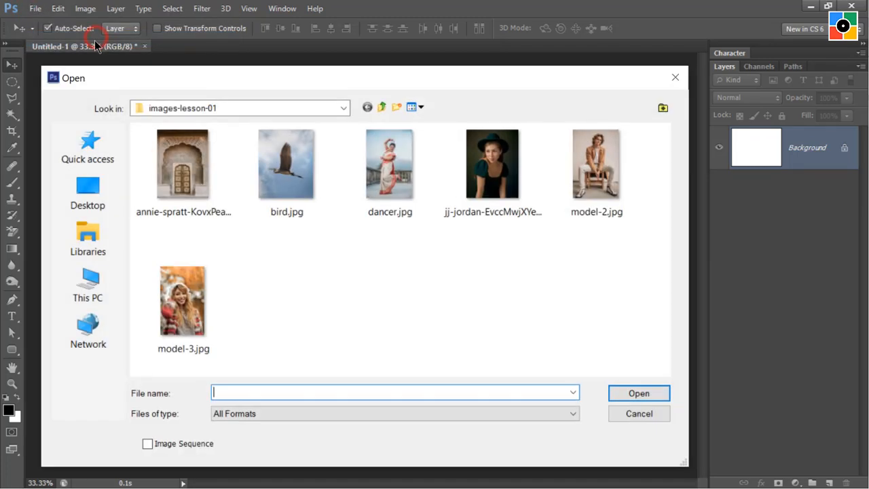
click(296, 163)
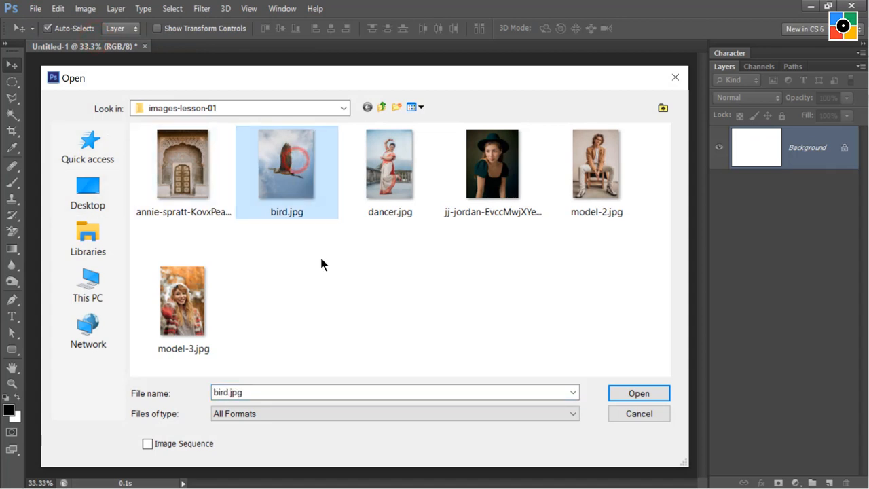
click(638, 396)
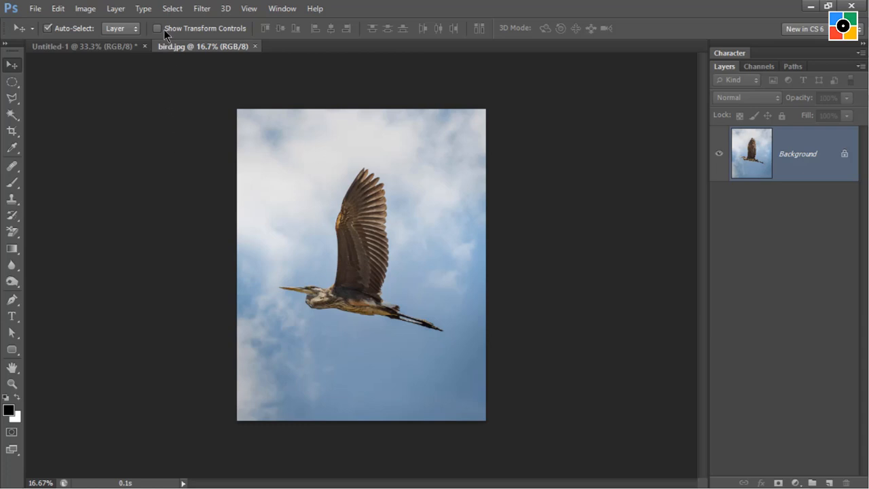
Step: Select the entire bird image and copy it to the clipboard
click(170, 10)
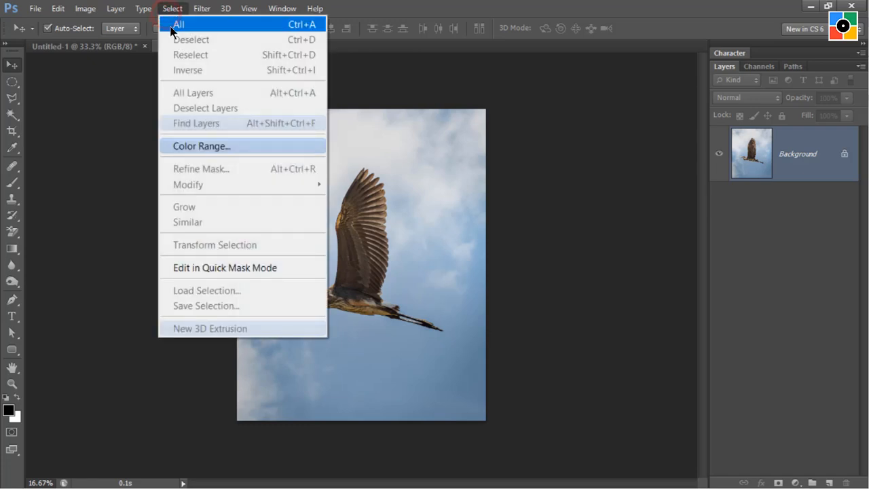
click(178, 25)
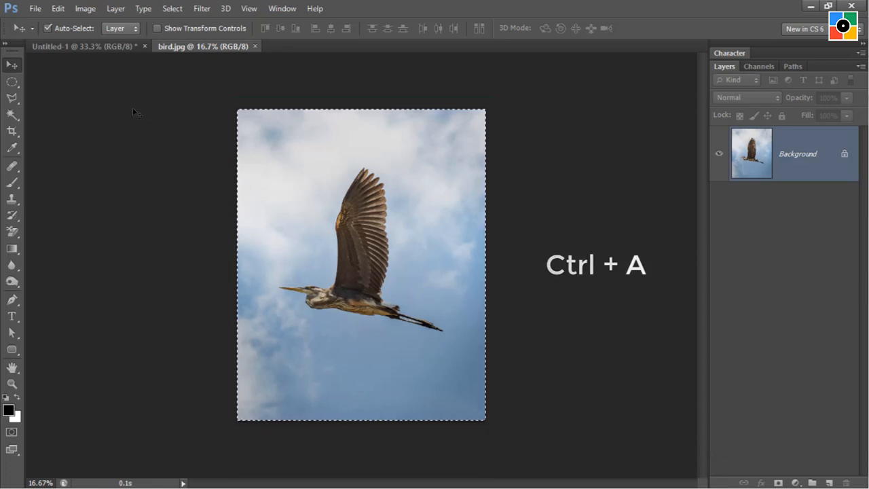
click(53, 8)
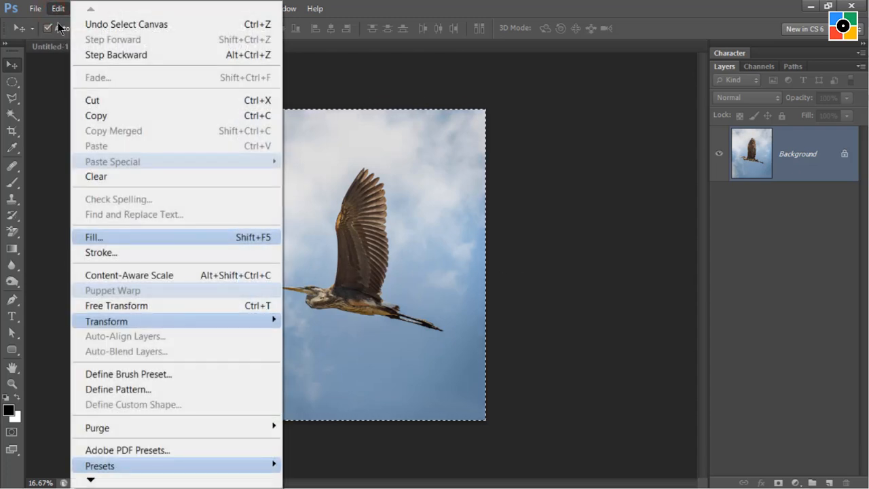
click(121, 116)
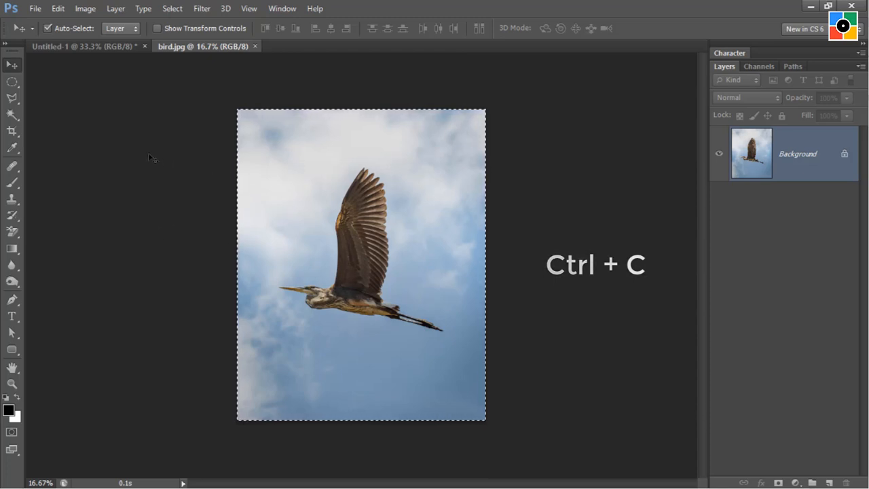
Step: Close bird.jpg to return to the blank document
click(34, 8)
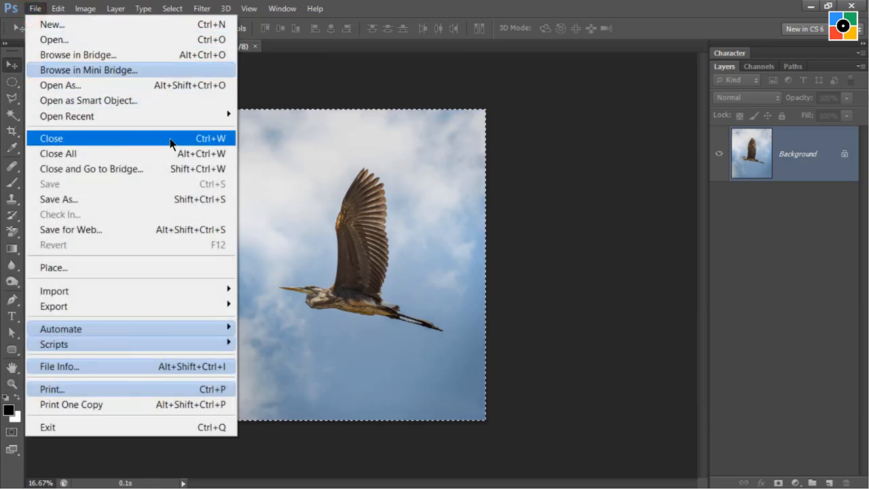
click(285, 82)
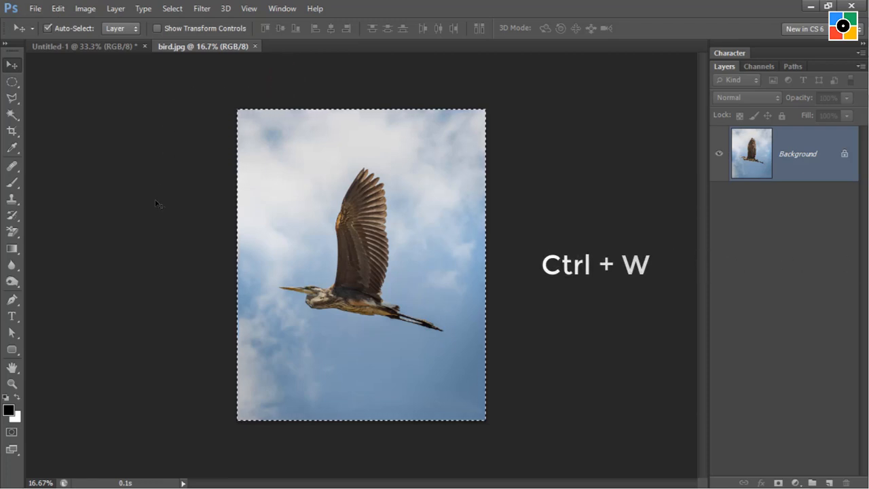
click(255, 46)
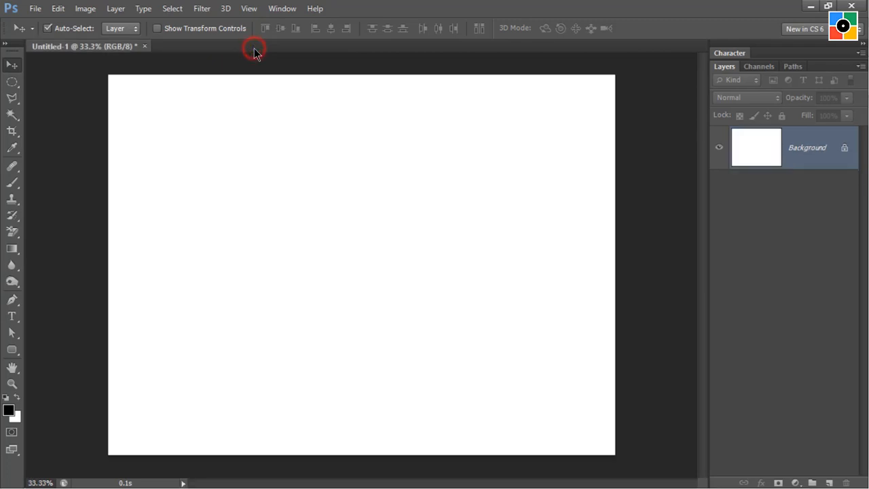
Step: Paste the copied bird image into the blank document
click(345, 322)
click(57, 9)
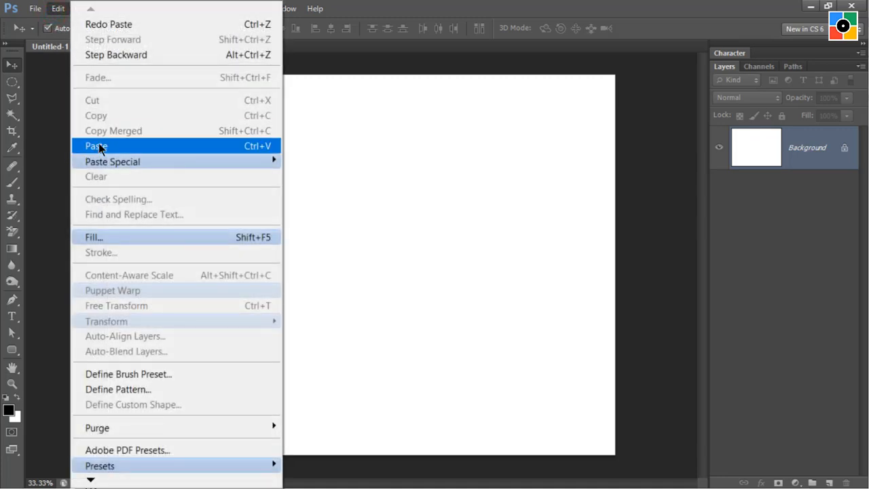
click(109, 146)
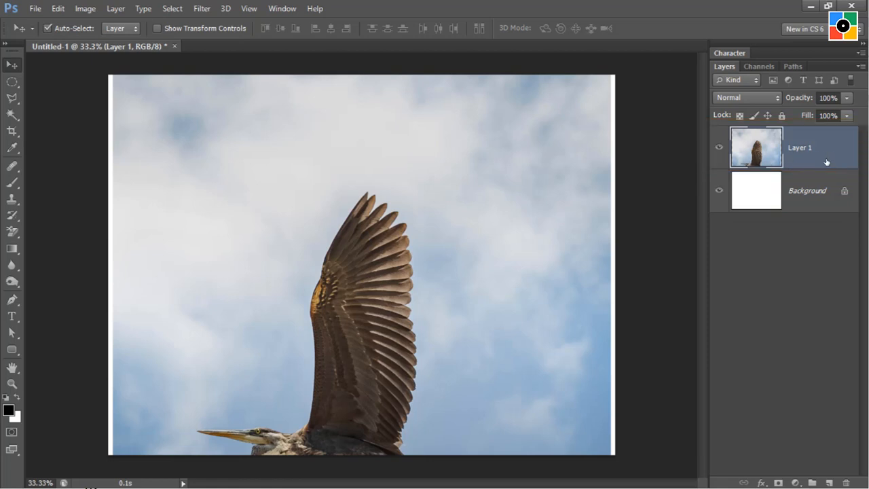
click(549, 346)
Step: Save the document as cutout in Photoshop format in the images-lesson-01 folder, keeping Maximize Compatibility enabled
click(32, 12)
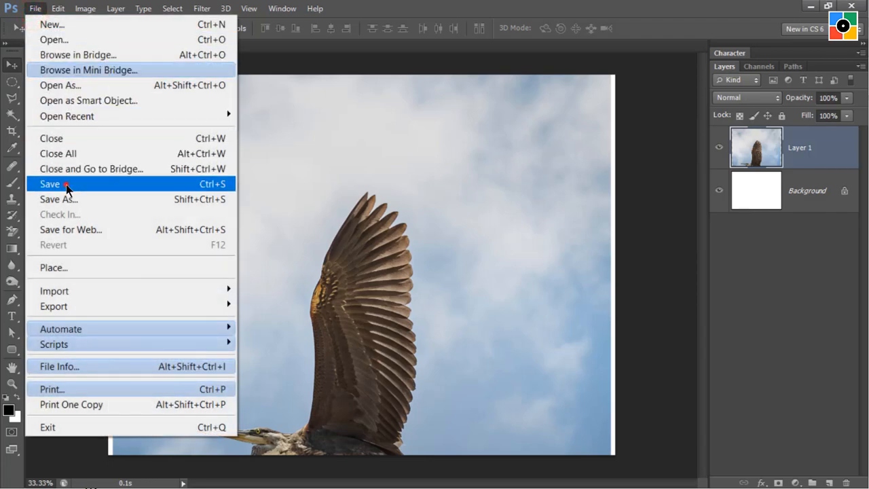
click(65, 183)
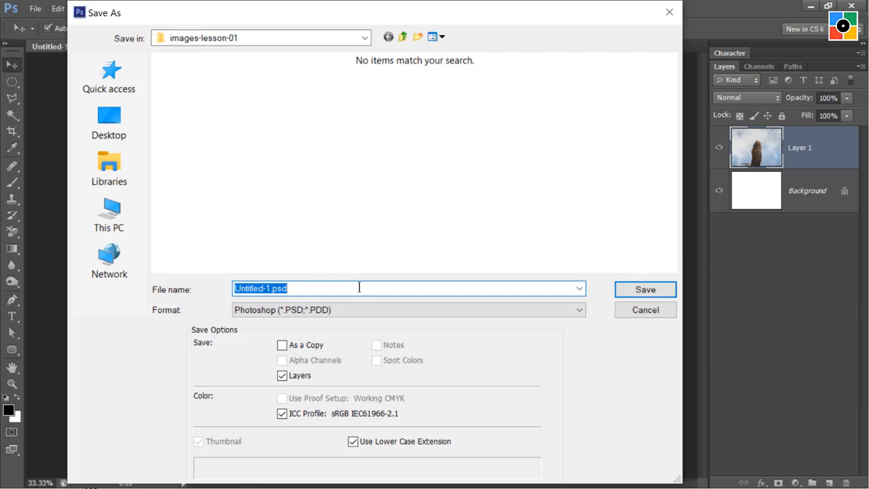
text(cutout)
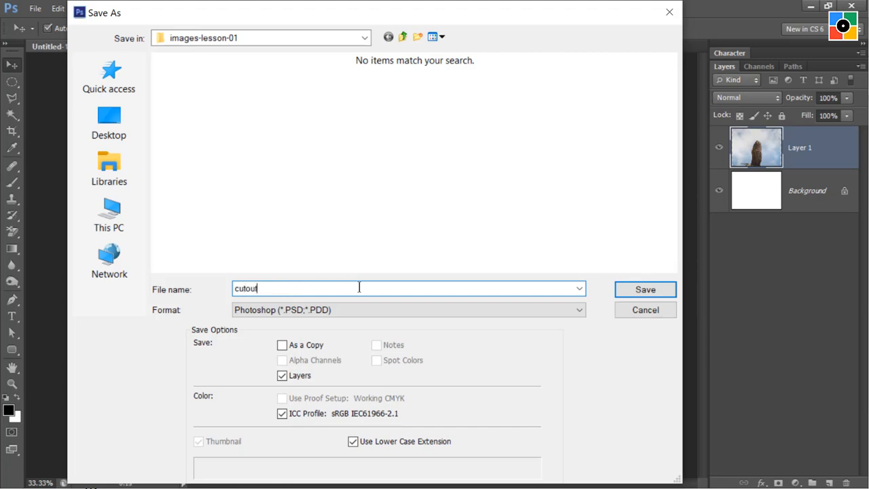
click(646, 290)
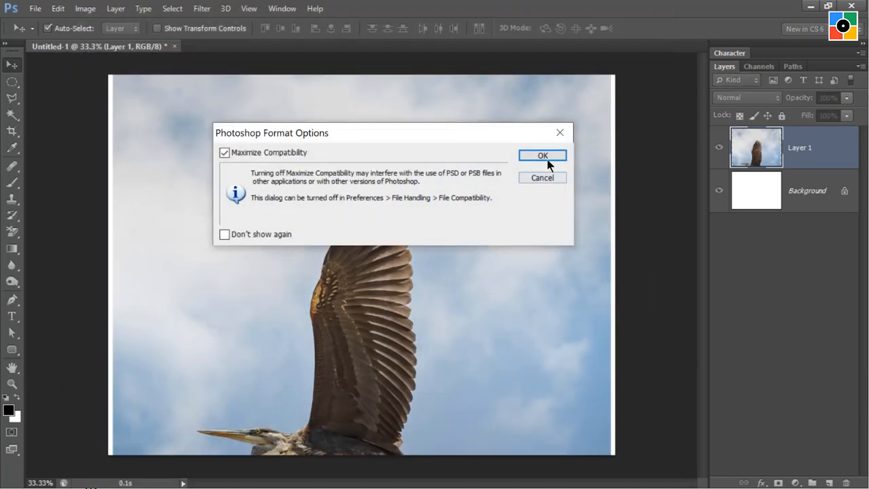
click(546, 155)
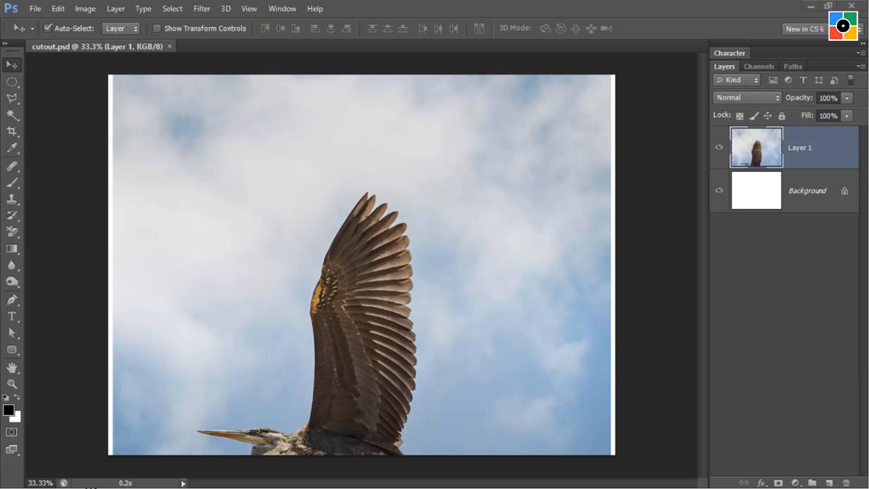
Step: Move the bird layer upward until the whole bird, including its body and legs, lies on the canvas
click(220, 184)
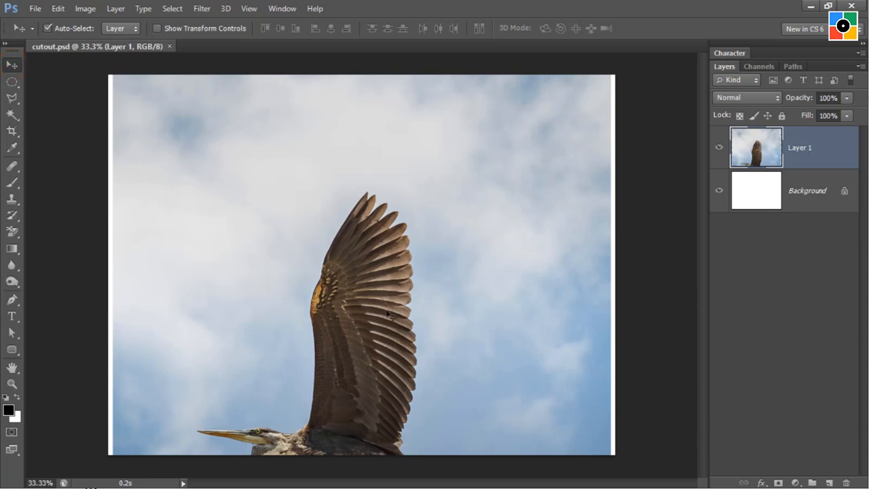
drag(391, 315, 388, 213)
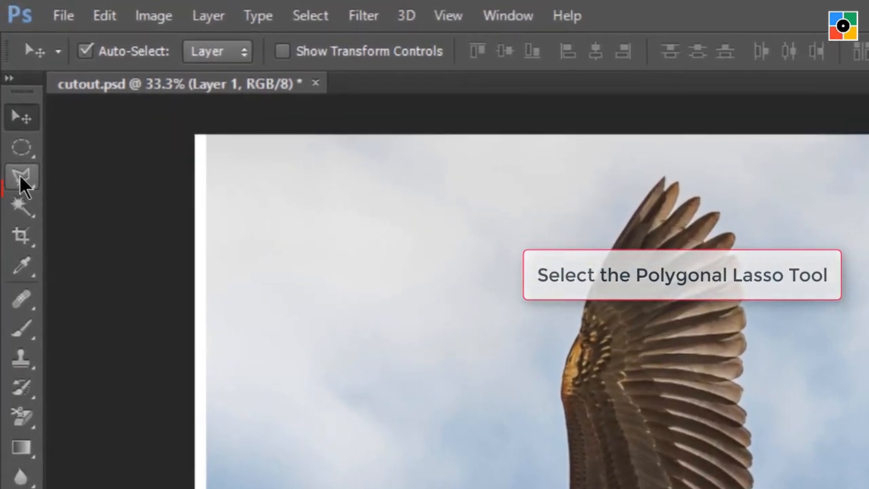
Step: Set up the Polygonal Lasso tool for a new selection with a 1 px feather
click(20, 180)
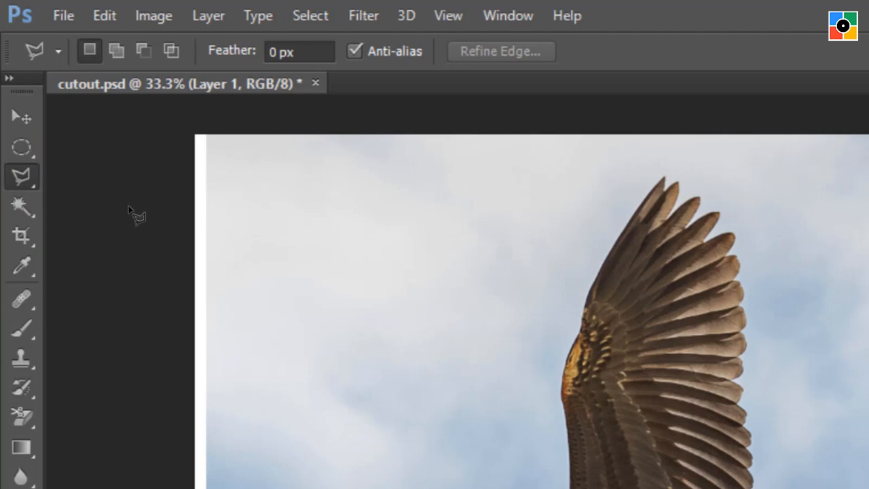
click(93, 47)
click(278, 52)
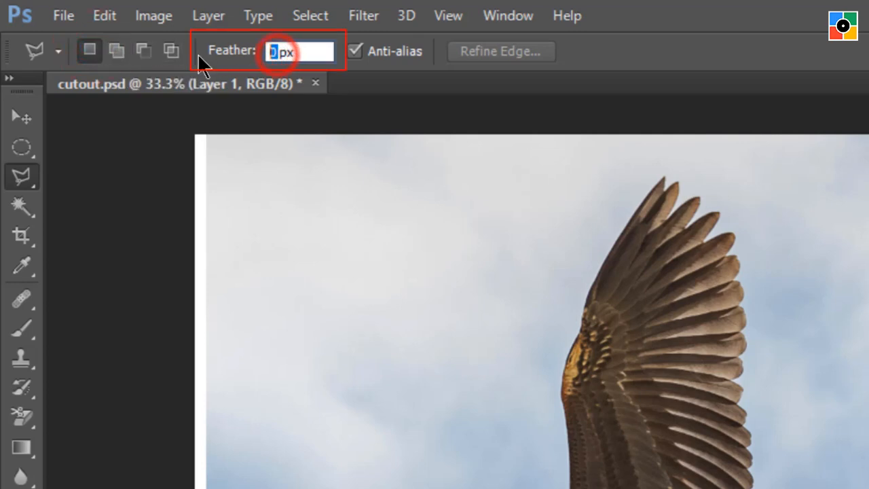
text(1)
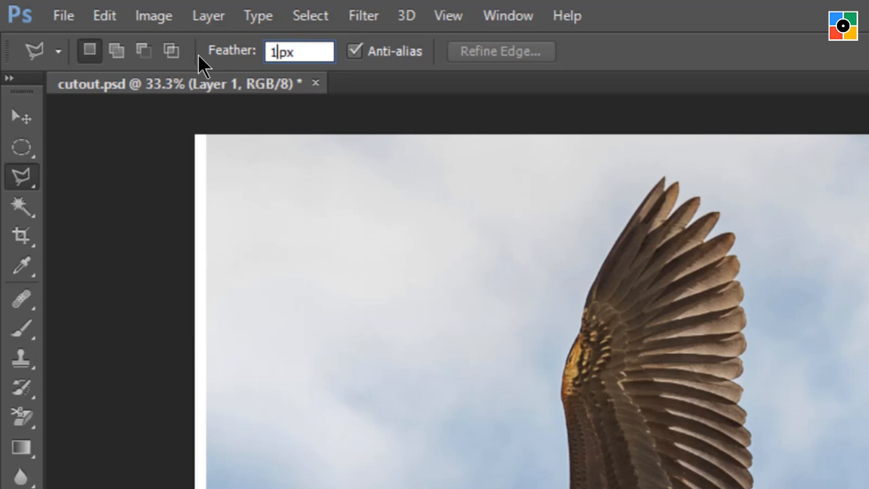
key(Return)
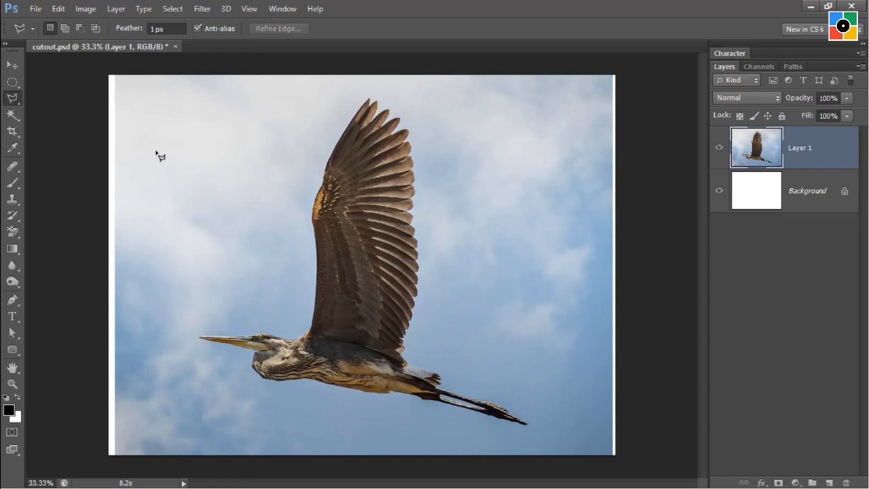
Step: Zoom in on the wing to 200%, hide the panels and switch to full-screen mode without the menu bar
key(ctrl+plus)
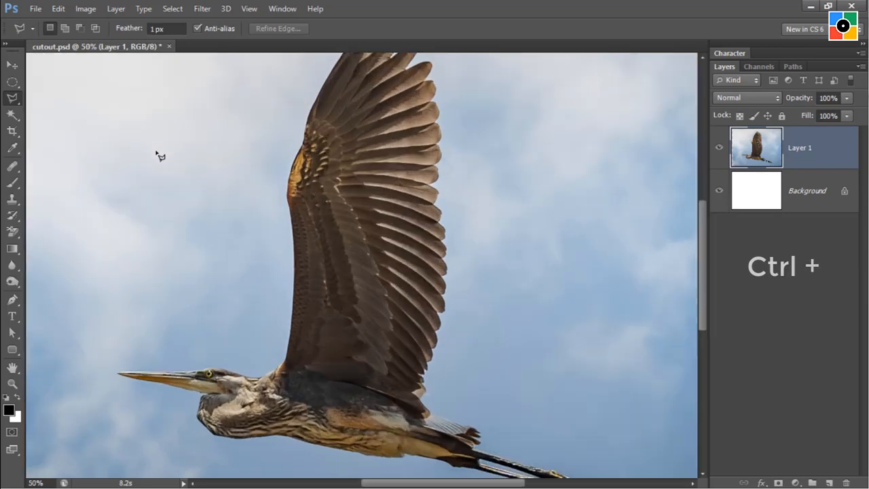
key(ctrl+plus)
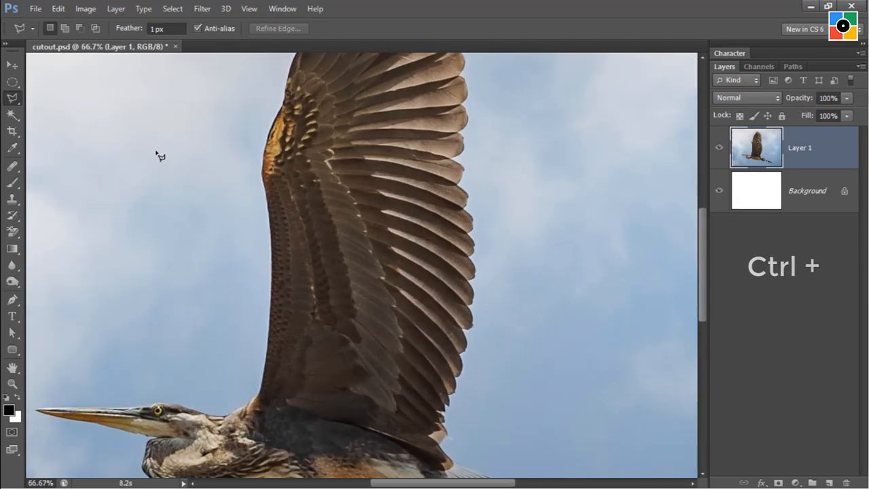
key(ctrl+plus)
key(ctrl+plus)
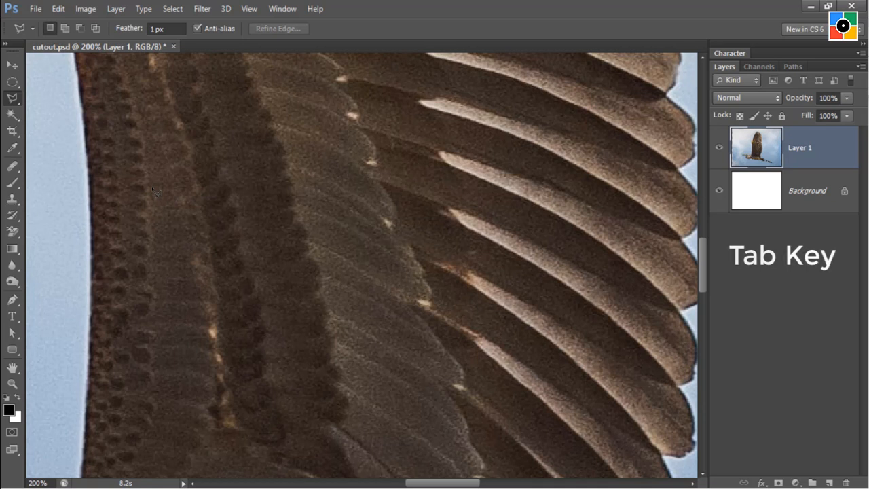
key(Tab)
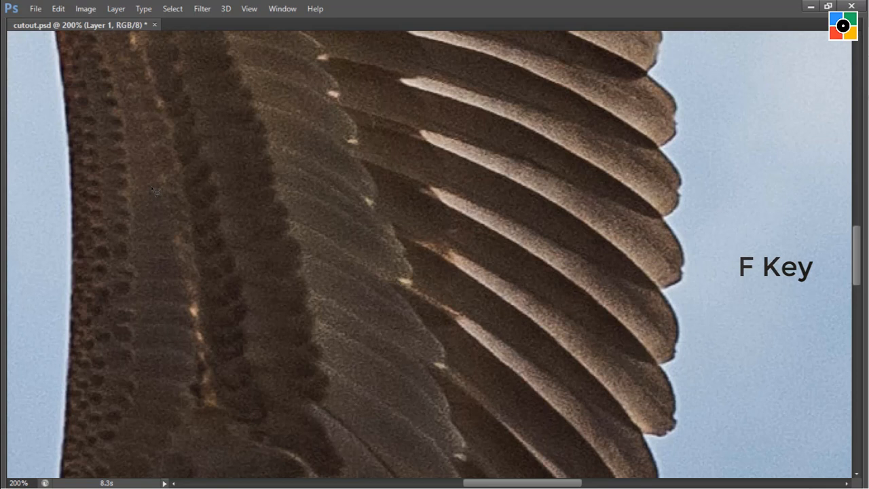
key(f)
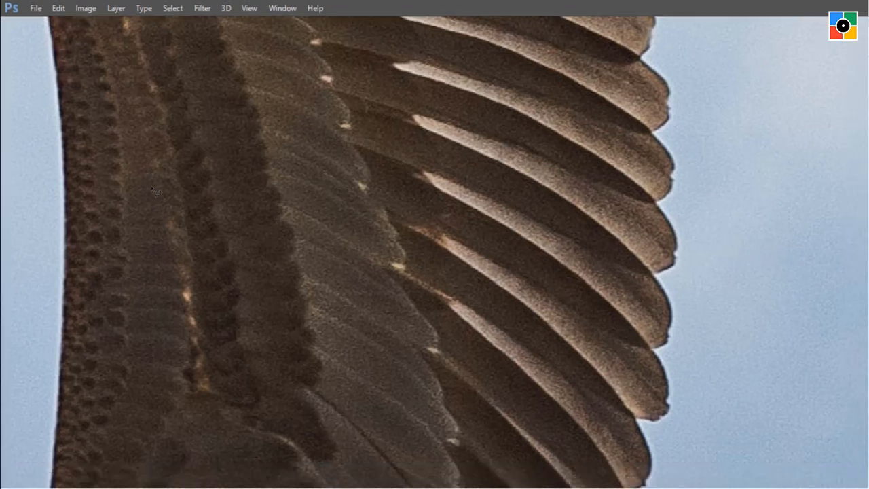
key(f)
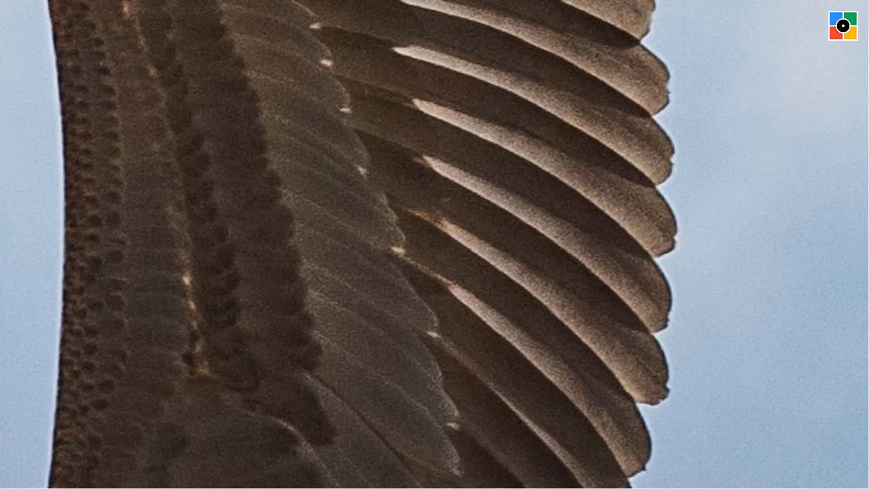
click(666, 303)
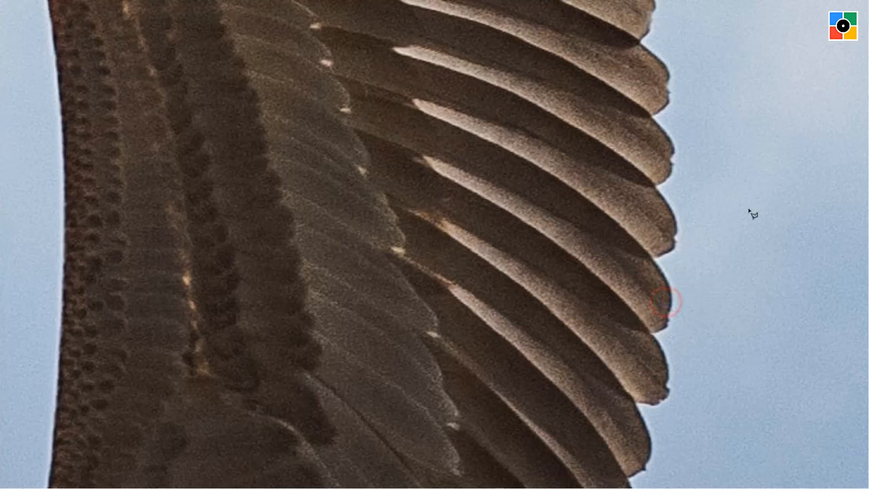
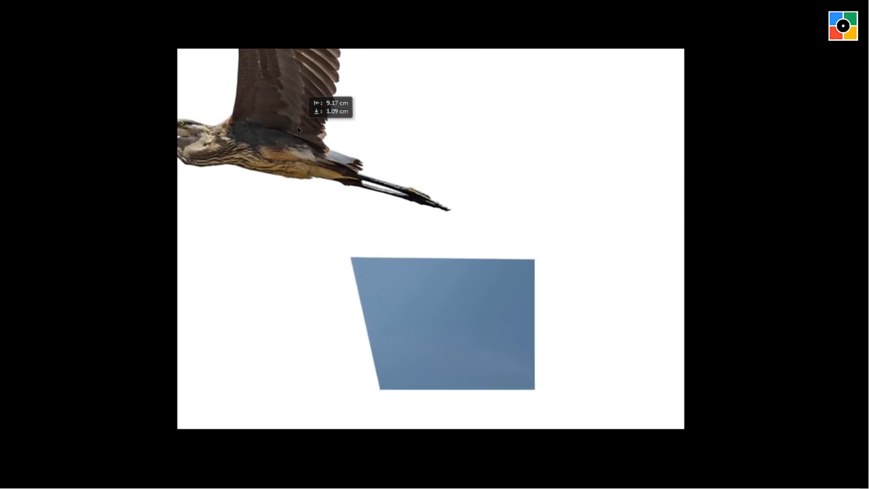
Step: Outline the leftover blue sky patch below the bird with the Polygonal Lasso, delete it and deselect
key(l)
click(332, 229)
click(581, 240)
click(582, 421)
click(324, 403)
double_click(315, 272)
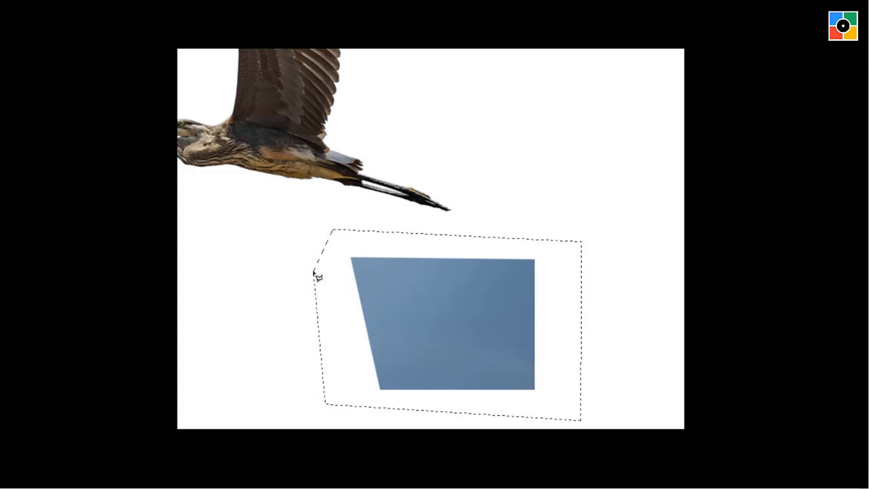
key(Delete)
key(ctrl+d)
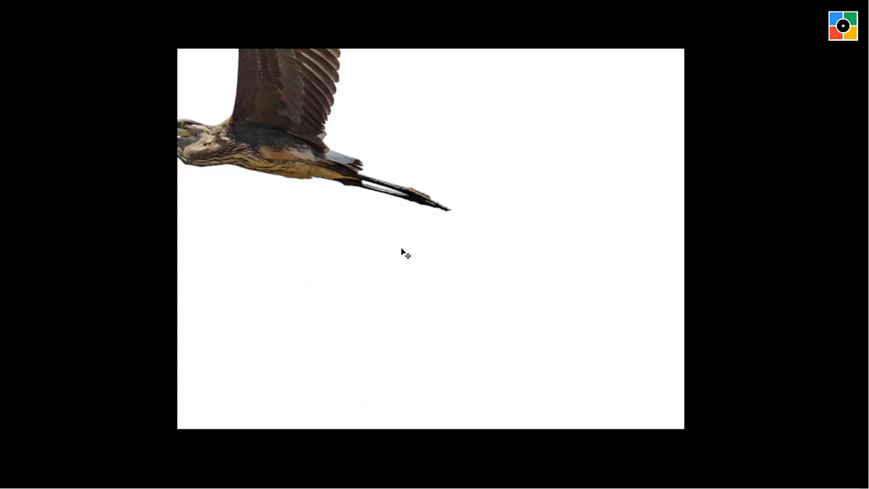
Step: Move the cut-out bird to the middle of the canvas and return to the standard screen mode
drag(276, 93, 405, 280)
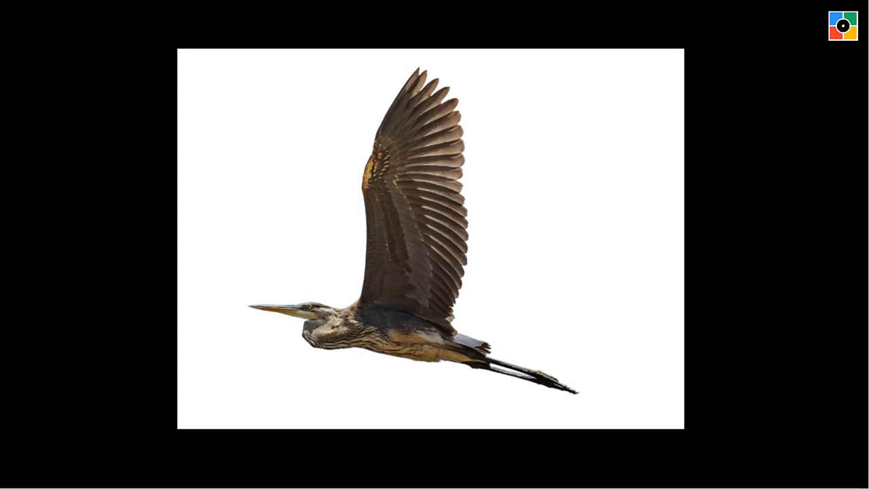
key(f)
key(f)
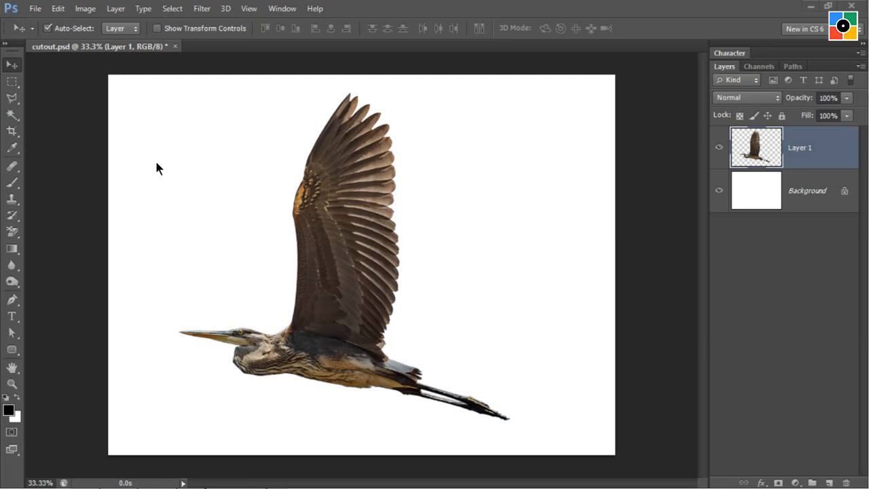
click(156, 163)
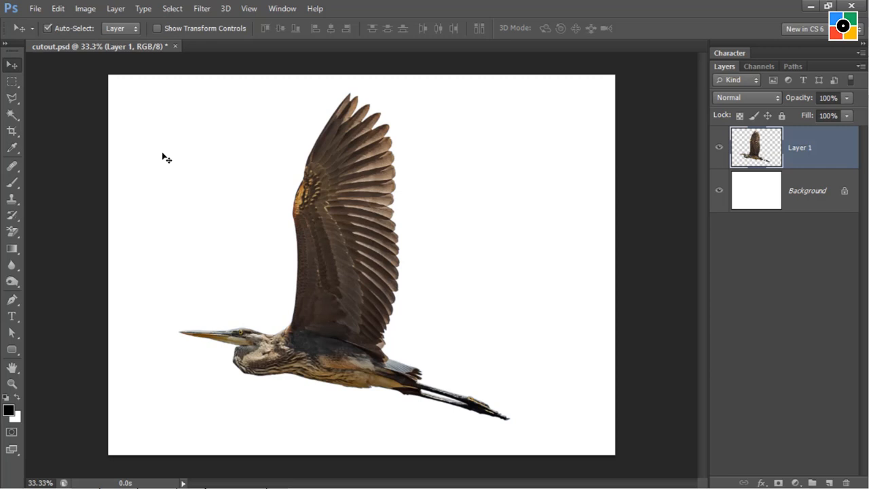
Step: Open the image baloon.jpg from the images folder
click(32, 15)
click(45, 41)
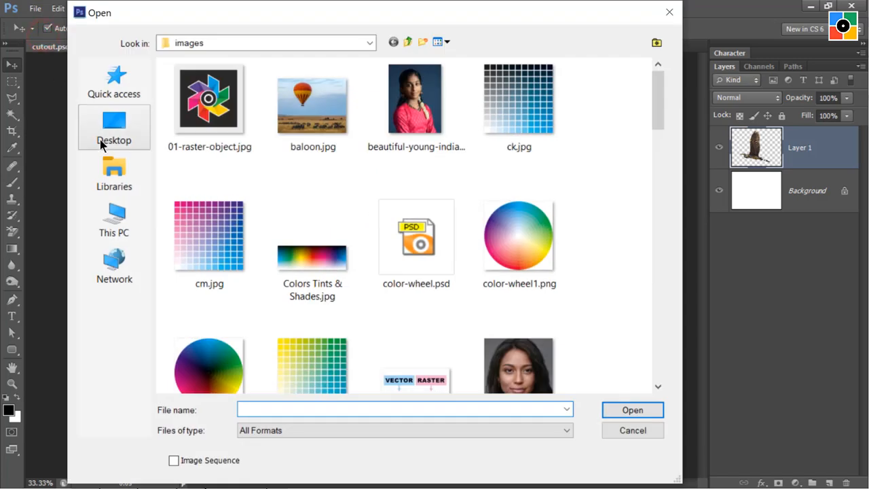
click(311, 103)
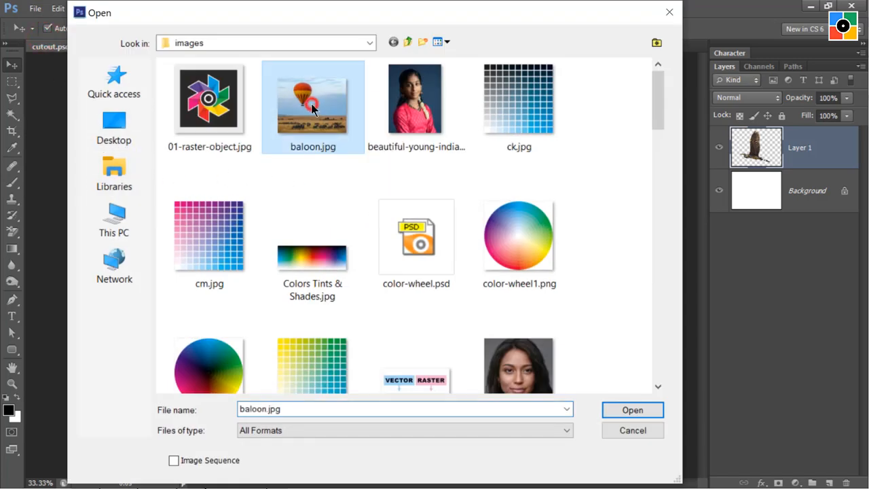
click(638, 411)
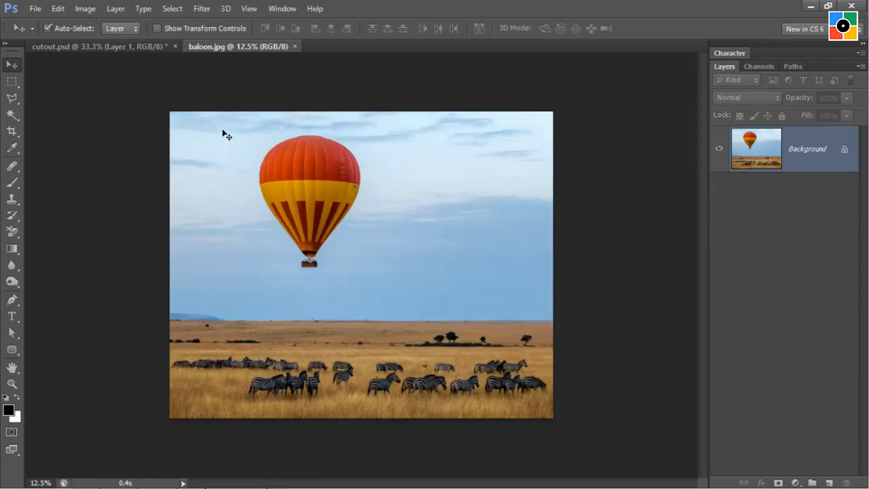
Step: Select a rectangular area closely surrounding the hot-air balloon and copy it to the clipboard
click(14, 83)
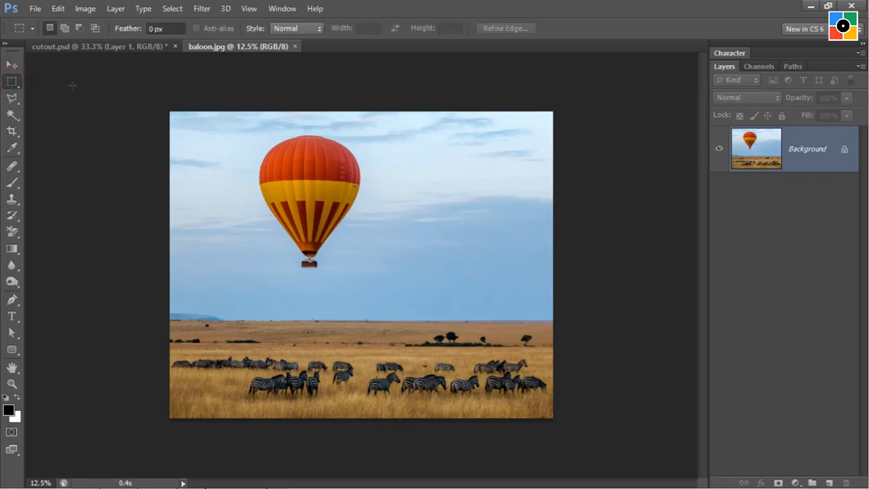
drag(251, 129, 369, 274)
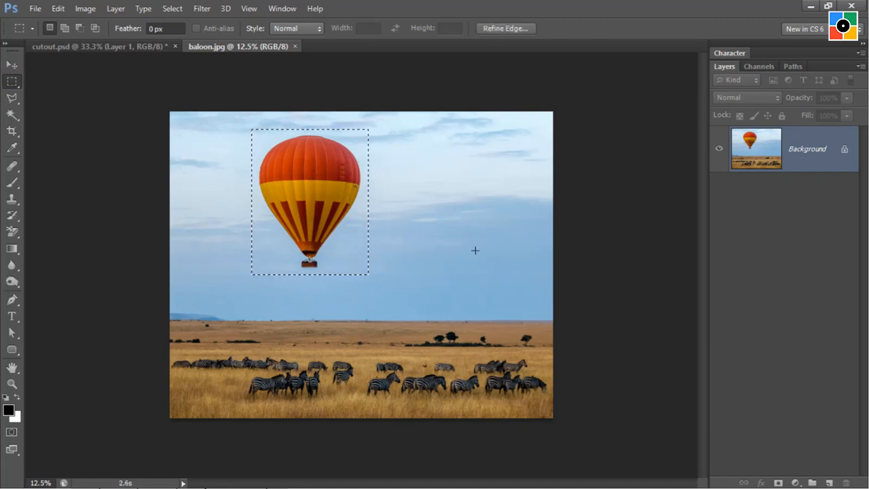
click(54, 9)
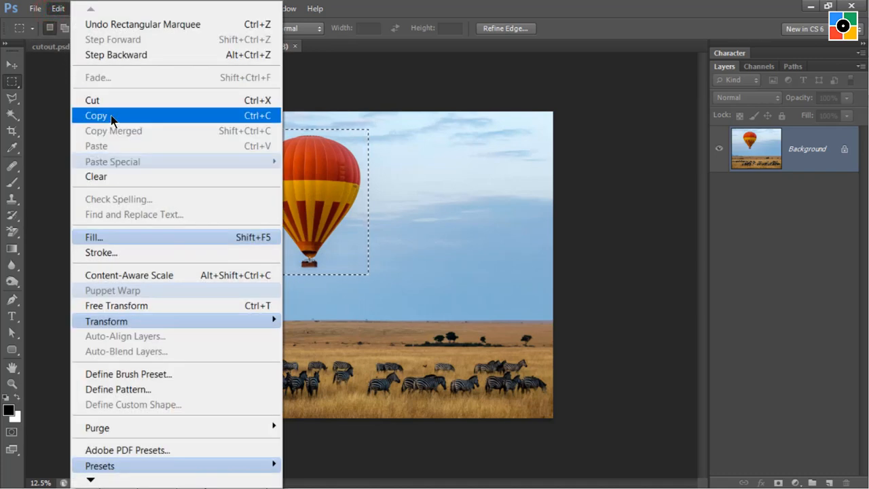
click(354, 80)
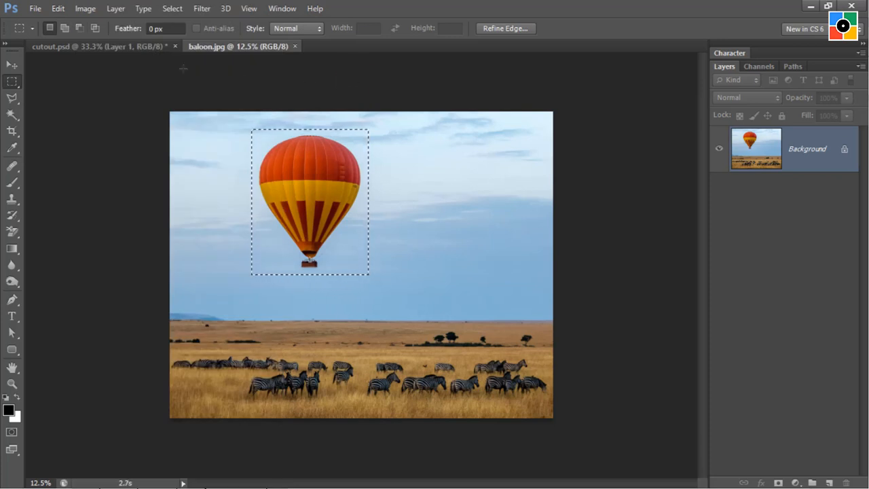
Step: Close baloon.jpg and paste the copied balloon into cutout.psd as a new layer above the bird
click(295, 46)
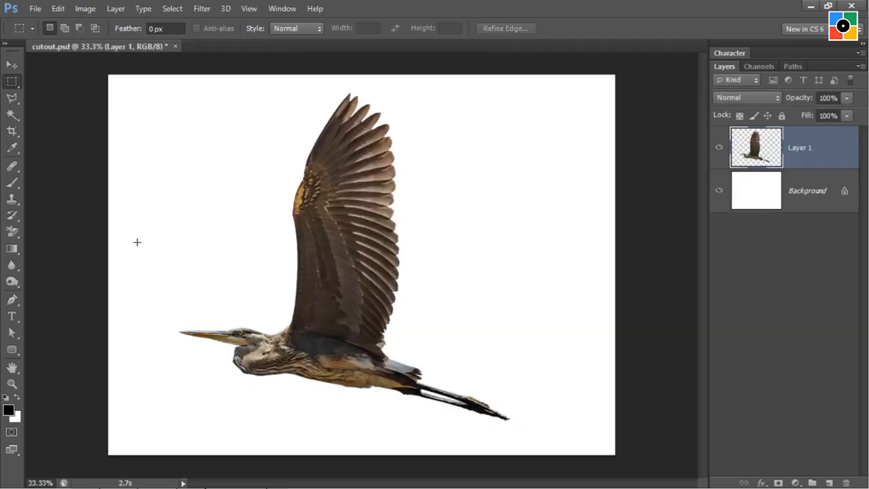
click(58, 9)
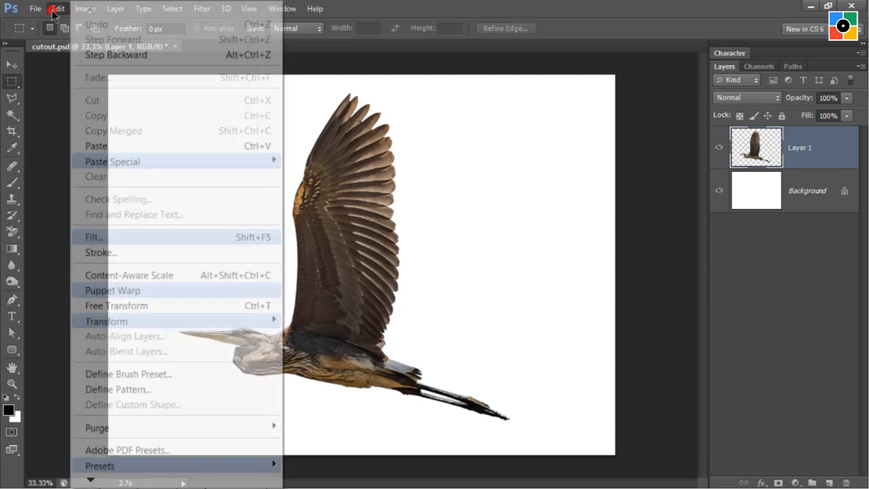
click(112, 145)
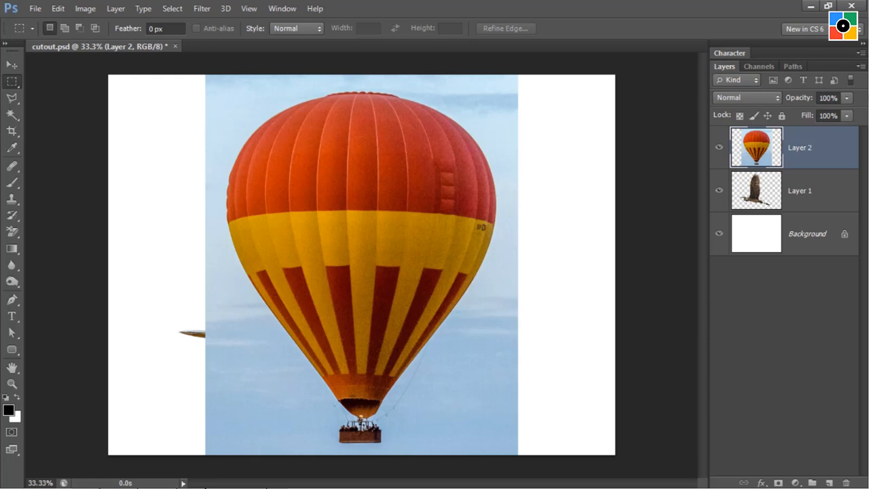
click(180, 153)
Step: Try out moving the balloon around over the bird, switching between the bird and balloon layers with Auto-Select on
click(11, 65)
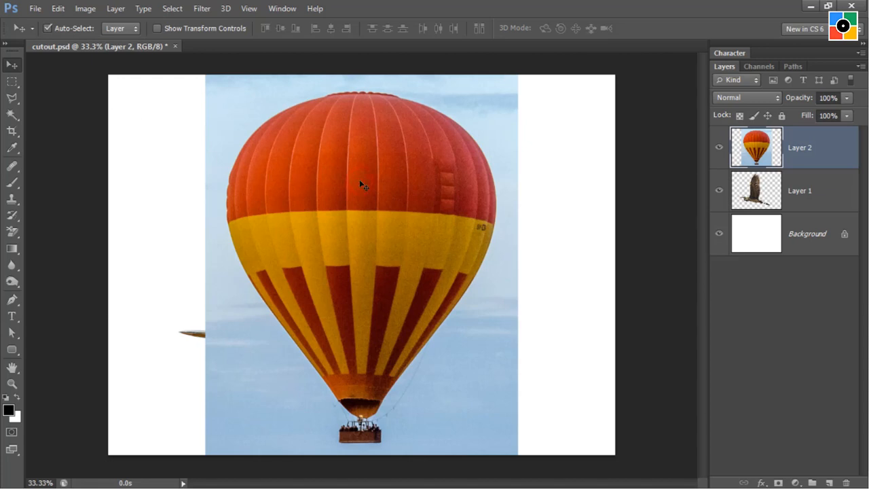
drag(312, 180, 450, 232)
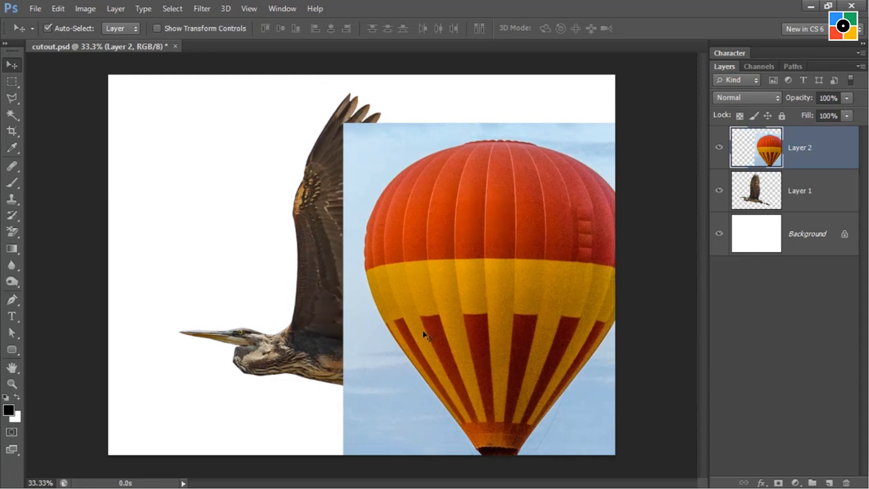
click(282, 350)
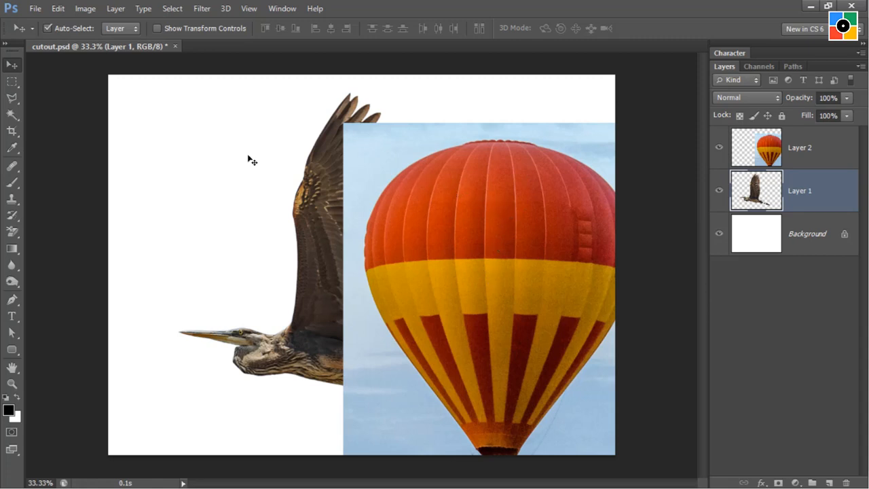
click(445, 197)
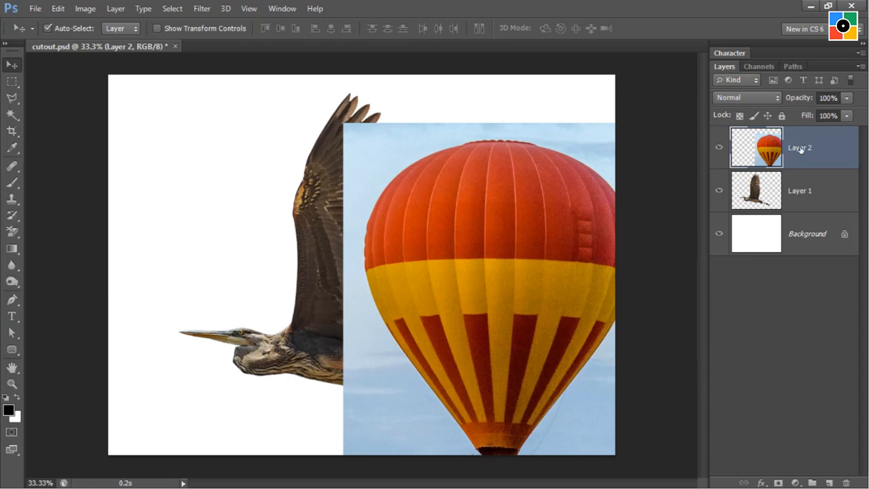
drag(506, 275, 430, 254)
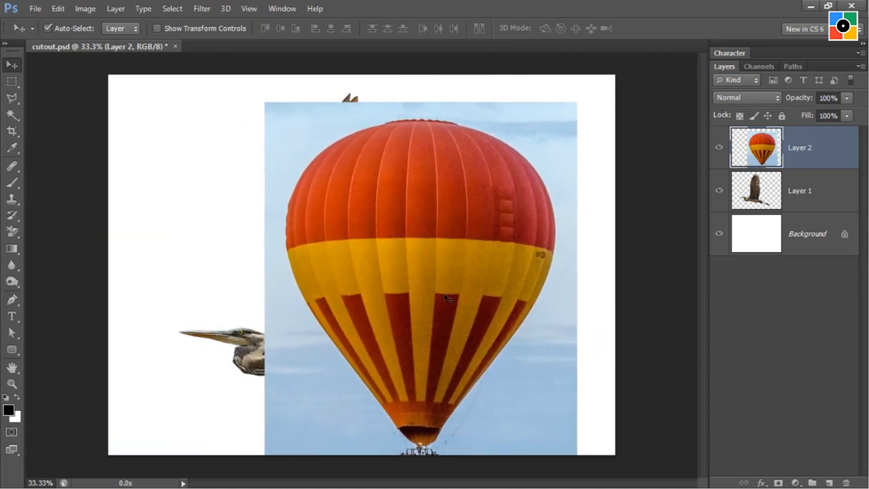
drag(376, 194, 418, 212)
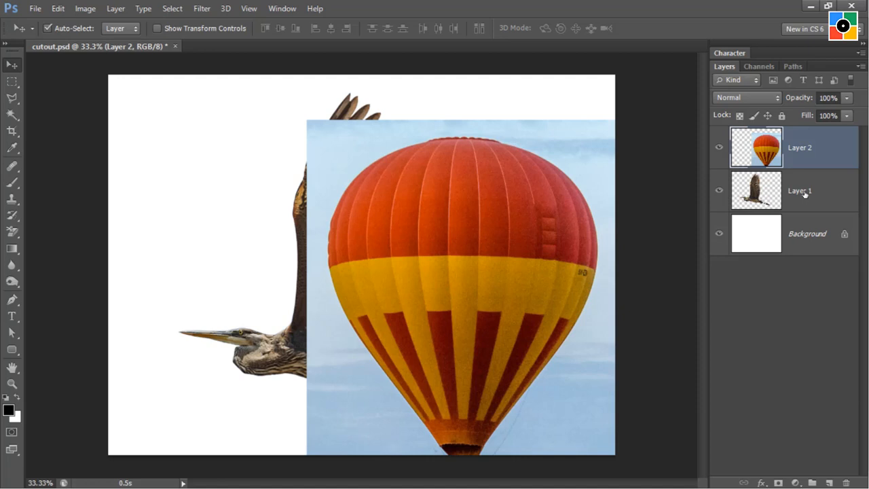
Step: Hide Layer 1 with the bird and move the balloon to the middle of the canvas
click(720, 192)
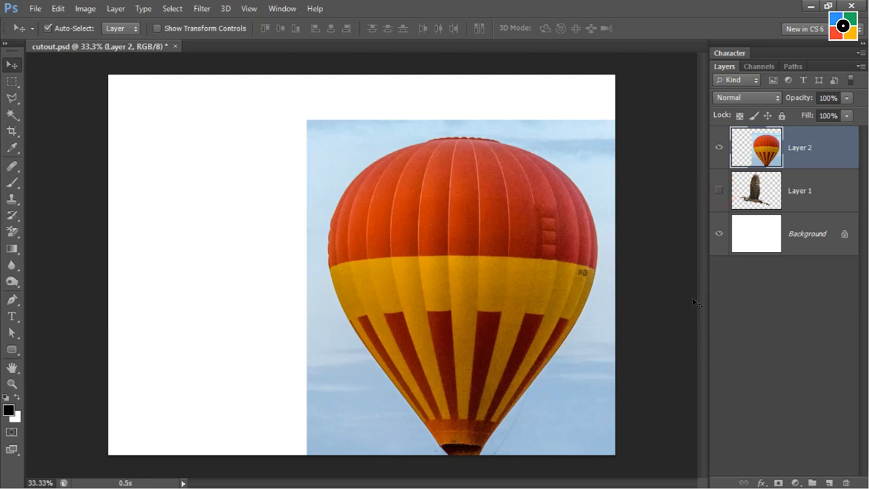
drag(485, 259, 400, 191)
drag(442, 233, 426, 236)
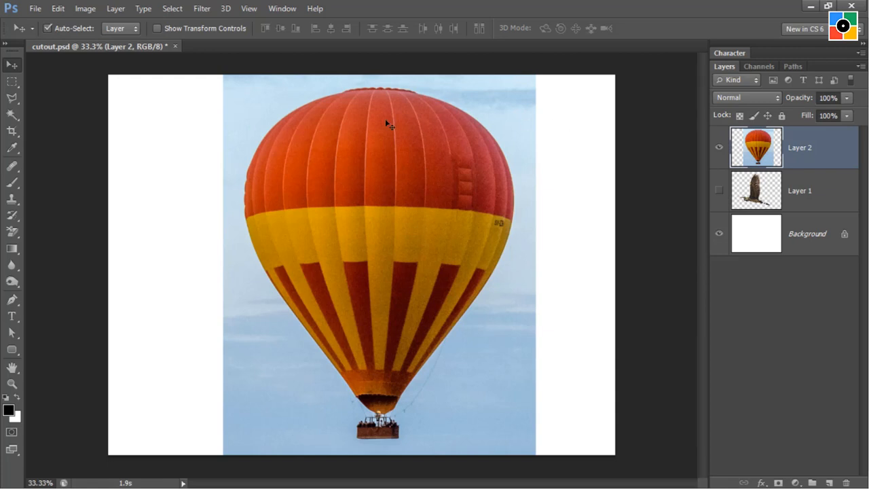
Step: In full-screen mode, outline the sky beside the balloon's upper right curve with the Polygonal Lasso, delete it and deselect
click(12, 98)
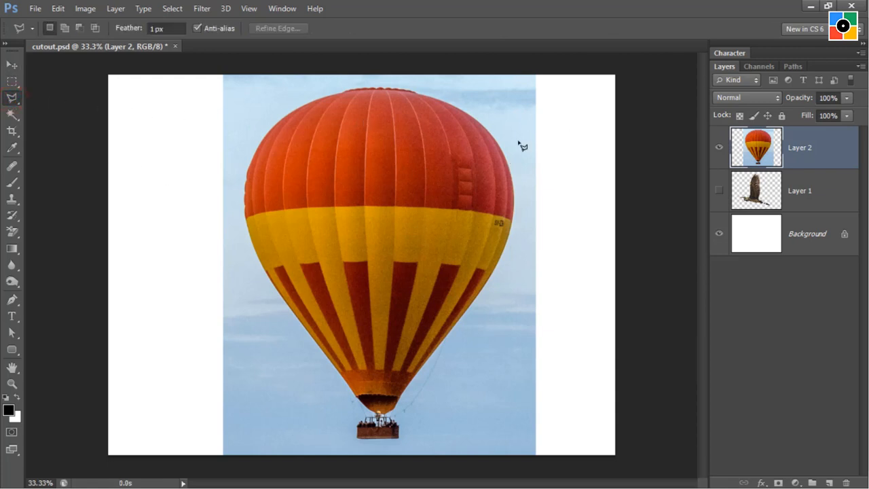
key(ctrl+plus)
key(ctrl+plus)
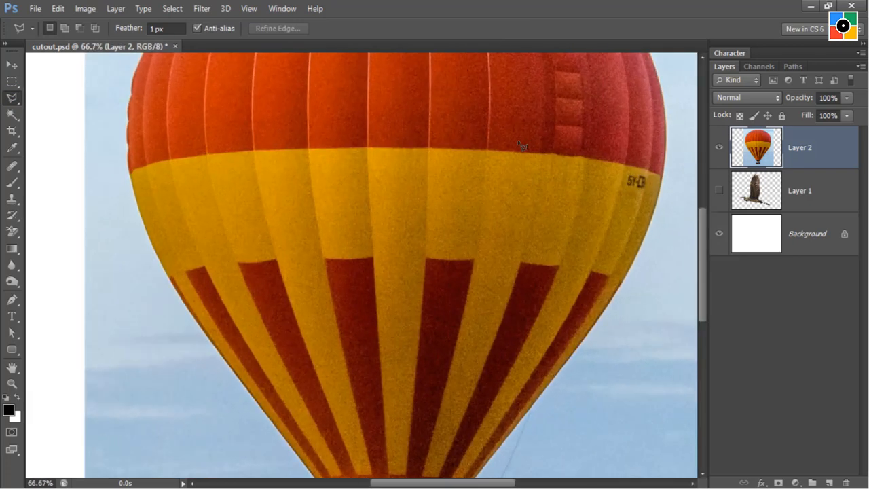
key(ctrl+plus)
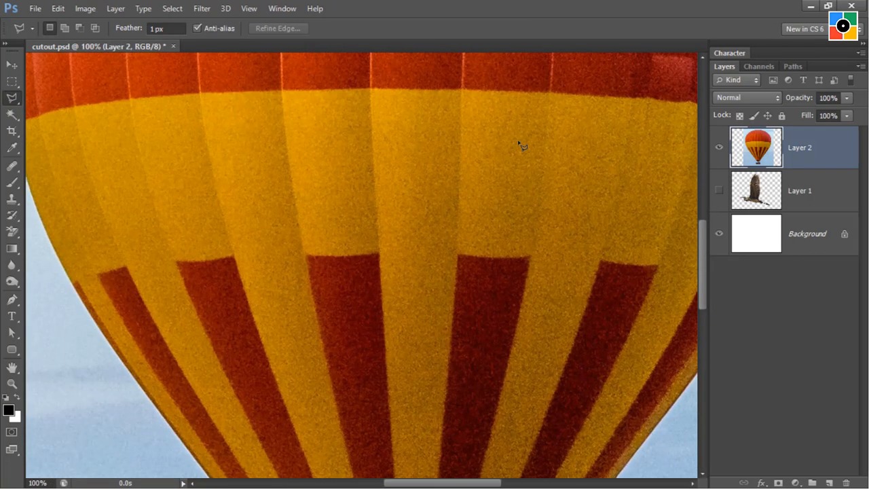
key(ctrl+plus)
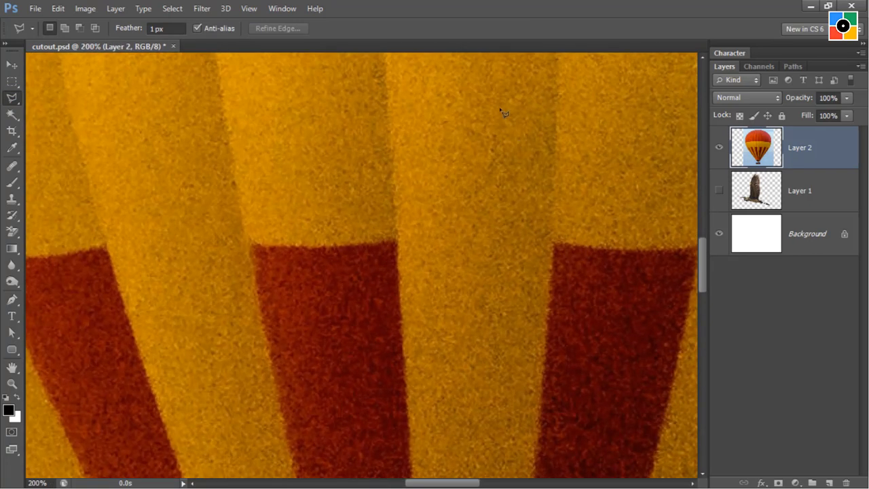
key(Tab)
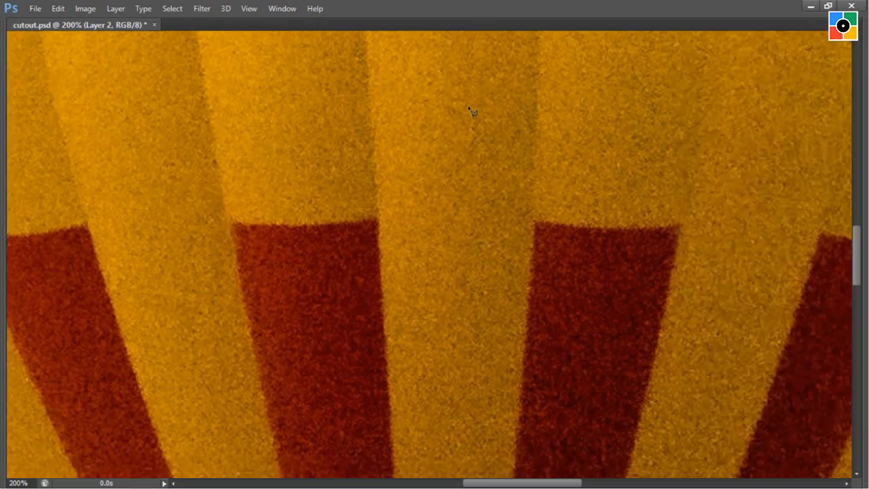
key(f)
key(f)
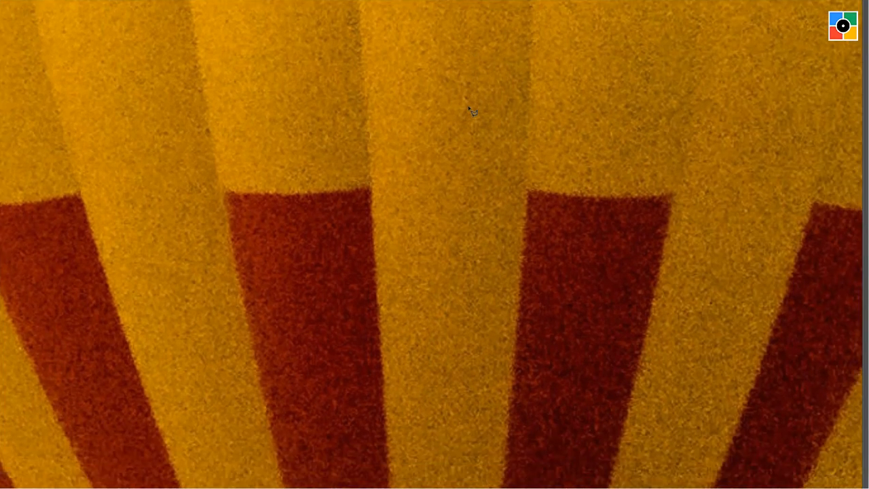
drag(781, 54, 521, 316)
drag(733, 96, 401, 387)
drag(502, 87, 463, 305)
drag(512, 252, 473, 247)
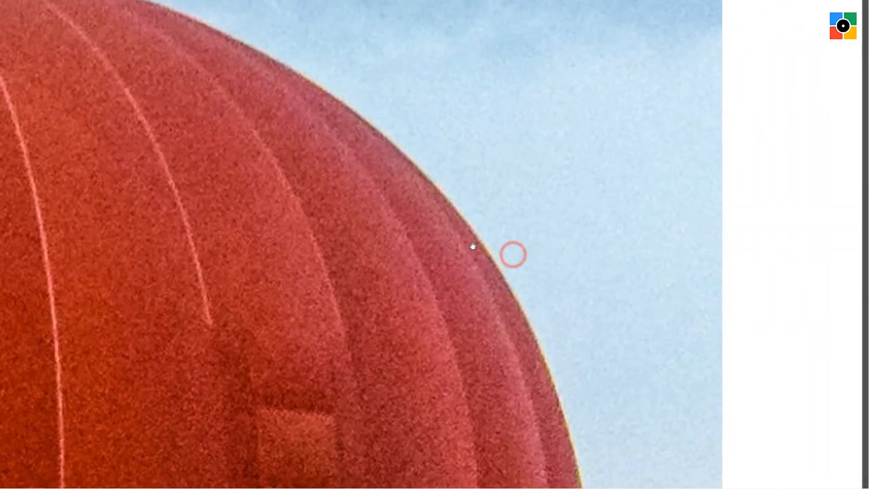
click(433, 183)
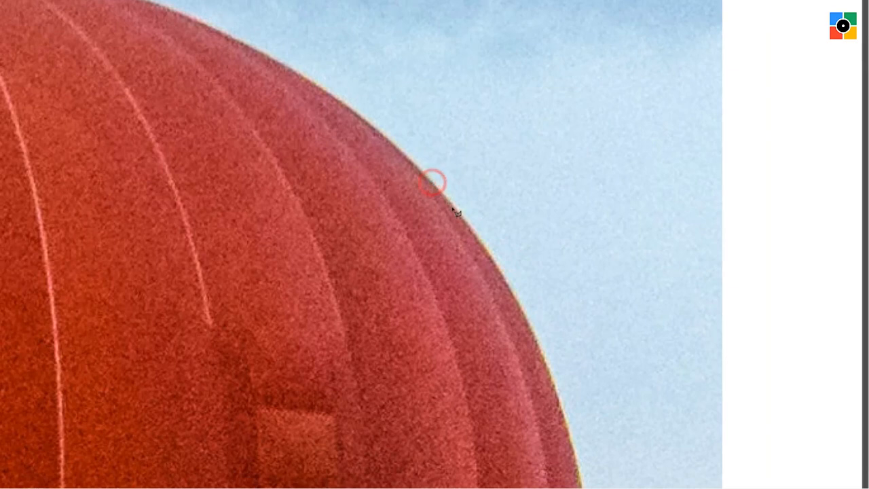
click(457, 209)
click(487, 248)
click(511, 292)
click(531, 330)
click(547, 364)
click(568, 425)
click(576, 457)
click(780, 407)
click(802, 83)
double_click(455, 58)
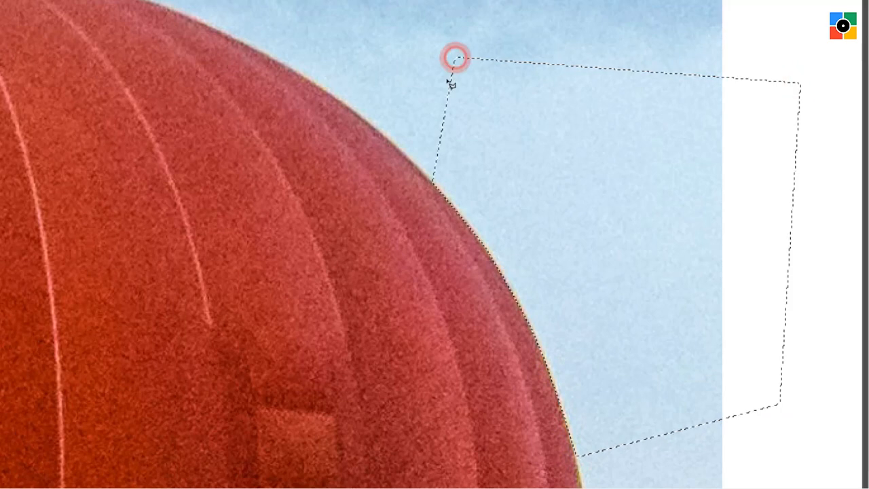
key(Delete)
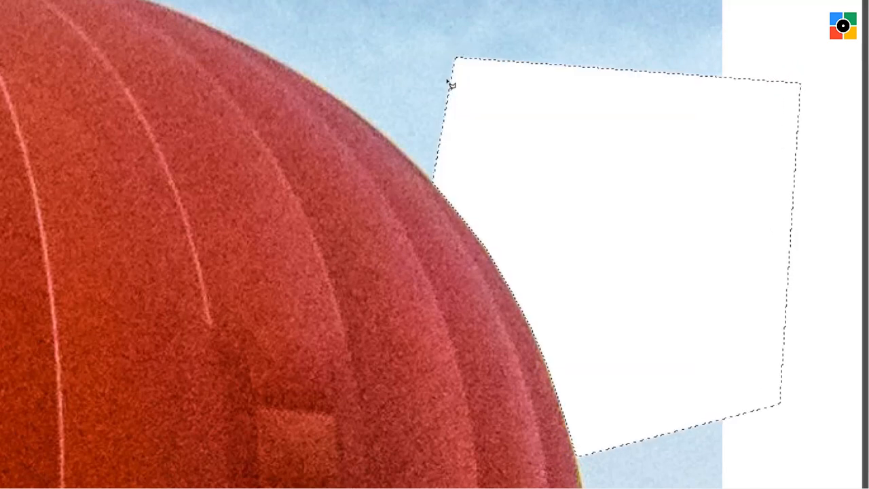
key(ctrl+d)
Step: Outline the sky along the balloon's right edge, across the red and yellow bands, with the Polygonal Lasso, delete it and deselect
drag(629, 463, 503, 91)
click(708, 28)
click(511, 27)
click(459, 95)
click(473, 171)
click(474, 243)
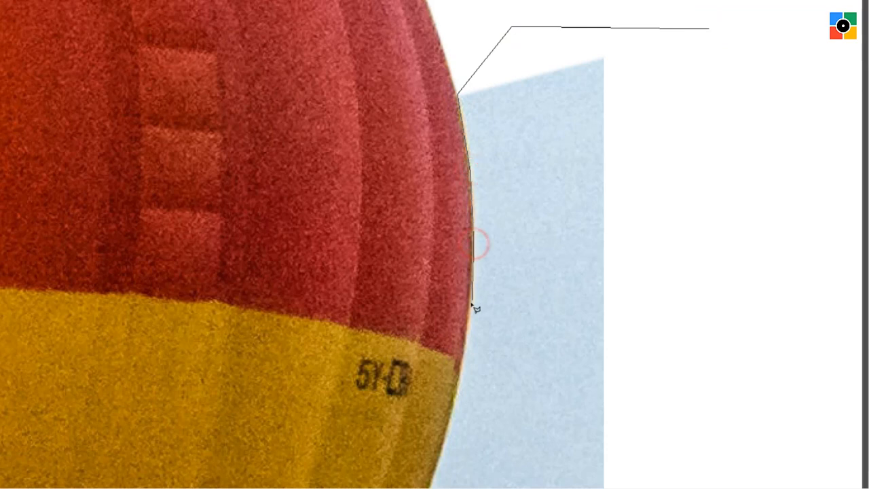
click(470, 315)
click(459, 389)
click(444, 447)
click(682, 465)
click(760, 238)
double_click(709, 143)
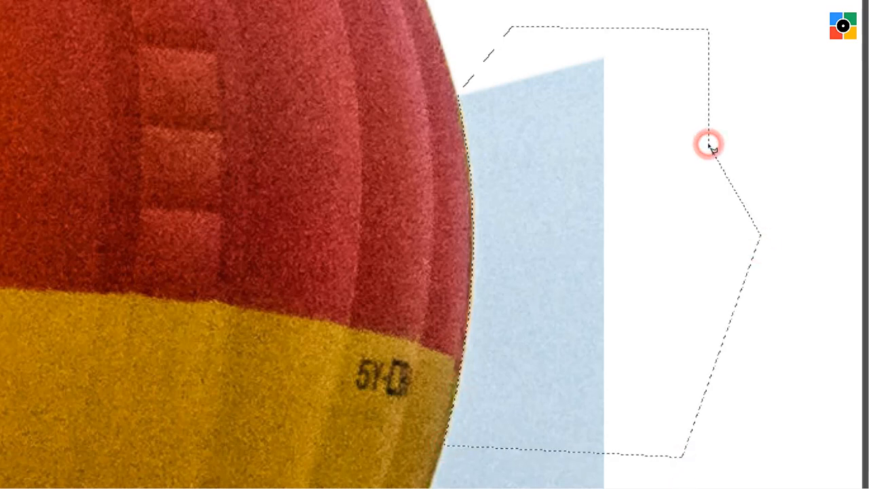
key(Delete)
key(ctrl+d)
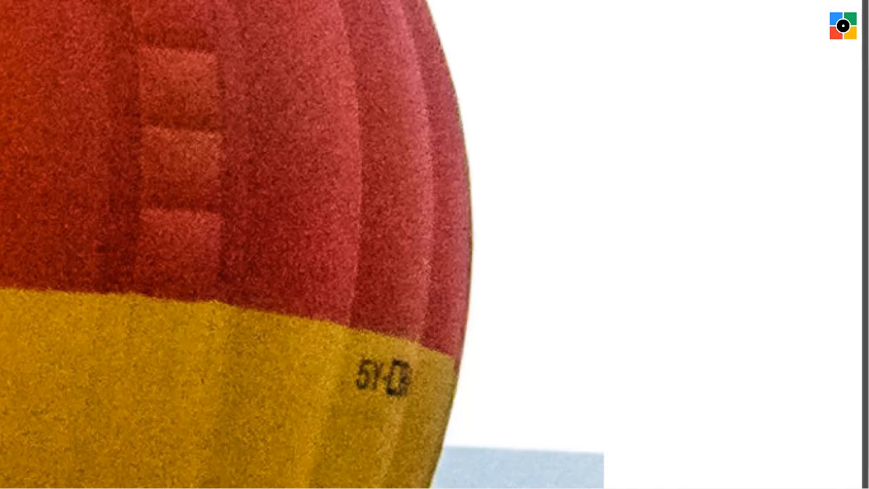
Step: Complete the outline around the leftover sky patch above the balloon's upper right shoulder, delete it and deselect
click(452, 413)
click(567, 382)
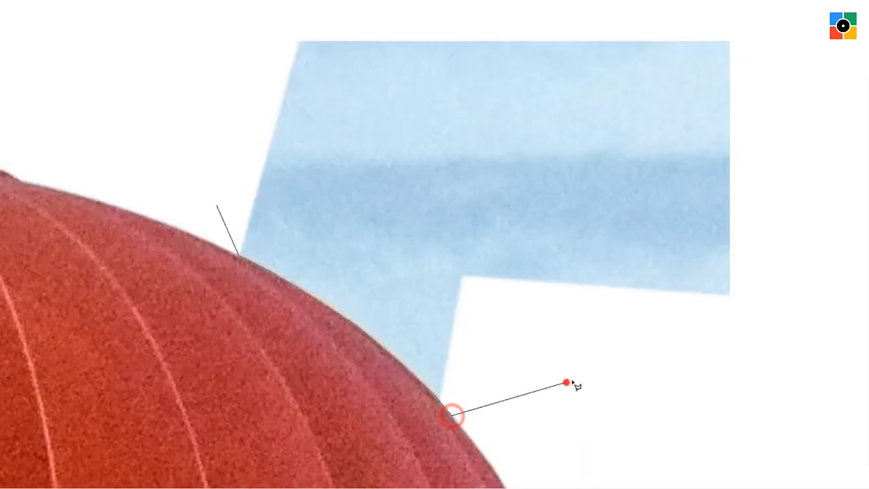
click(768, 367)
click(790, 201)
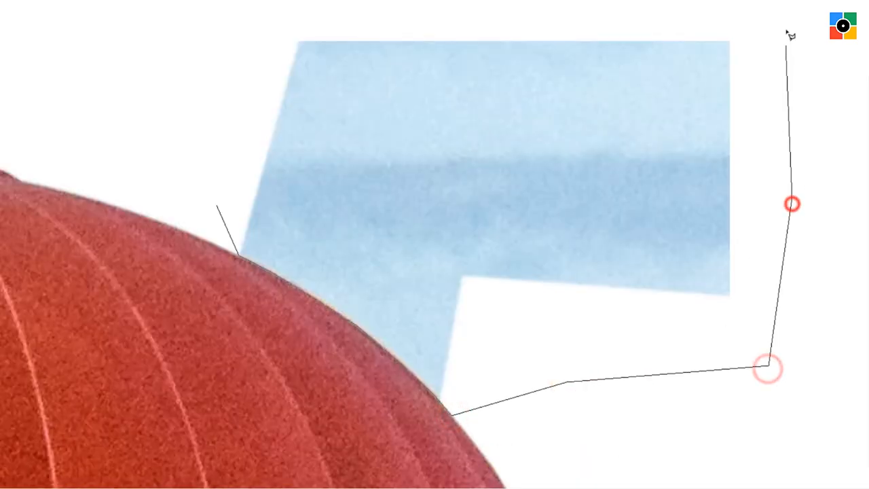
click(785, 17)
click(537, 36)
click(303, 21)
double_click(203, 74)
key(Delete)
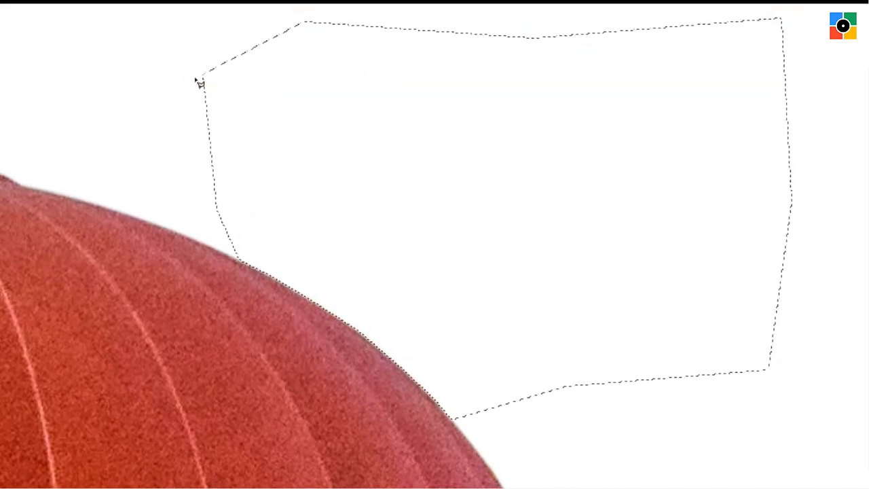
key(ctrl+d)
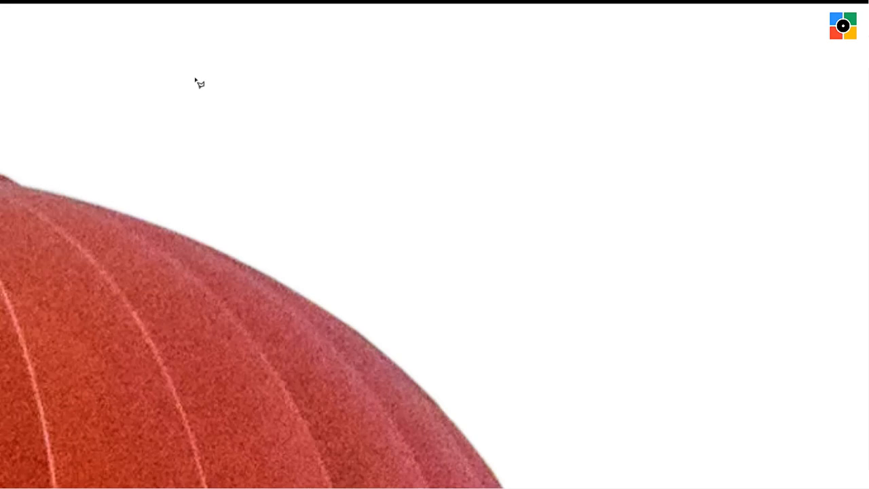
Step: Return to the standard screen mode with the whole cut-out balloon in view
key(ctrl+minus)
key(ctrl+minus)
key(ctrl+minus)
key(ctrl+minus)
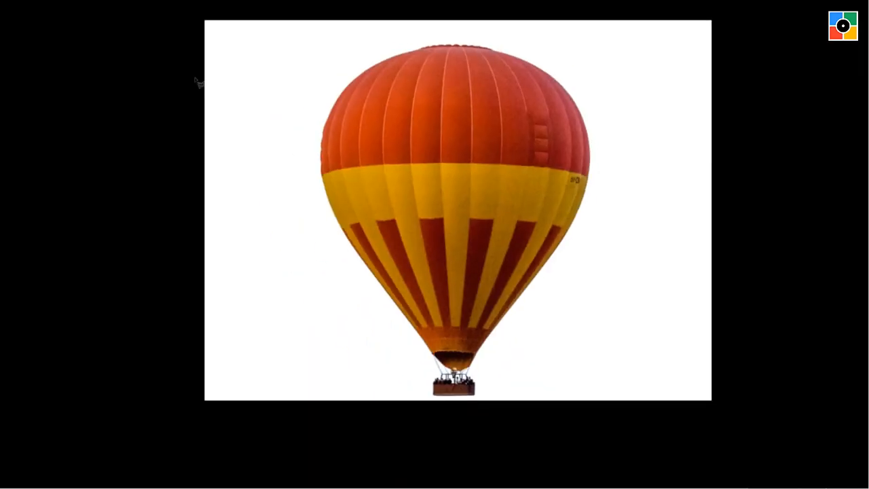
key(f)
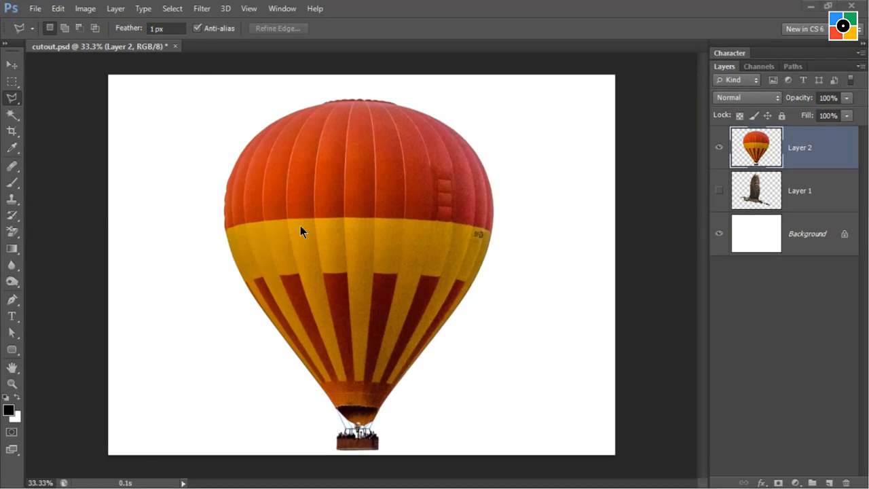
click(177, 167)
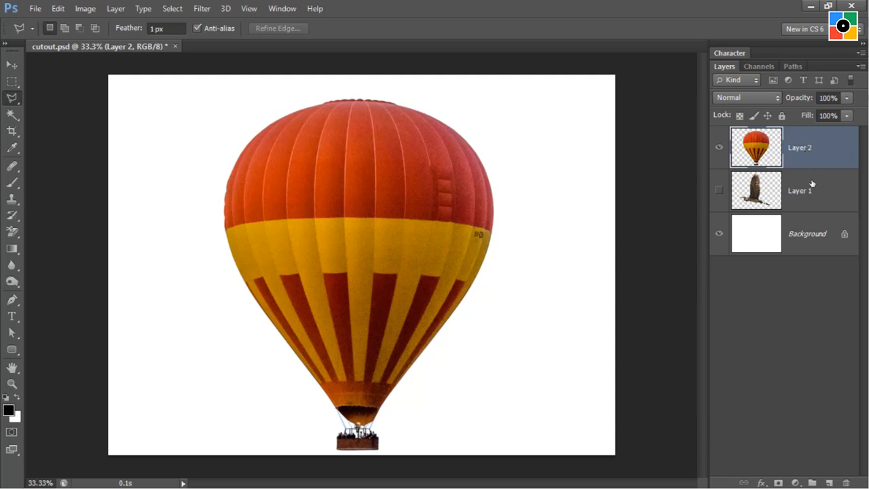
Step: Show the bird layer again and move the bird to the left and the balloon to the right of the canvas
click(719, 194)
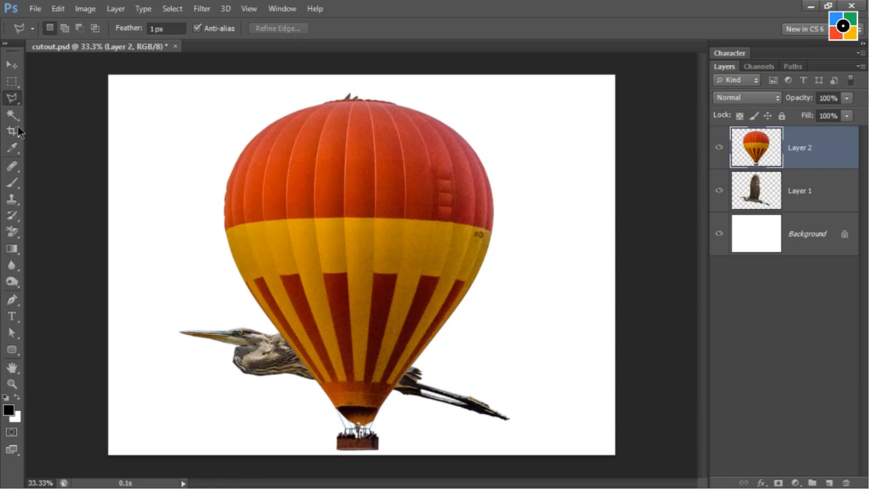
click(8, 65)
drag(265, 374, 219, 372)
drag(337, 229, 433, 216)
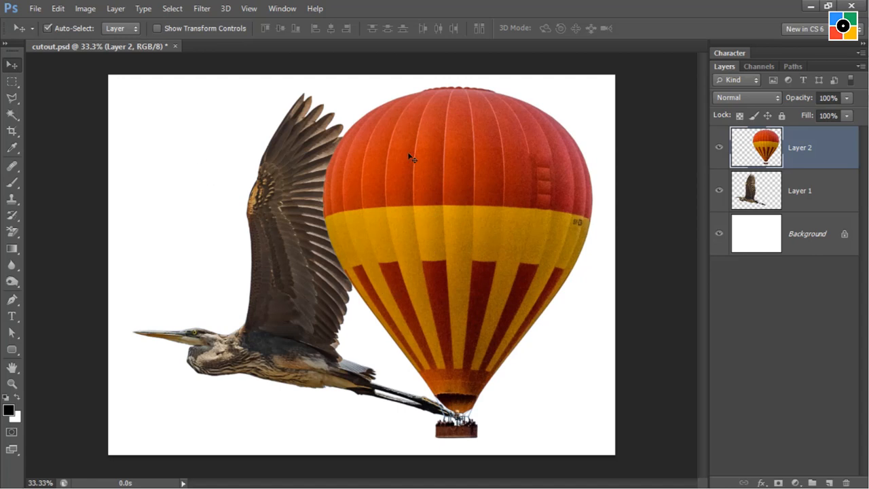
Step: Open the image background.jpg and select the entire picture
click(33, 8)
click(48, 39)
click(309, 105)
click(645, 410)
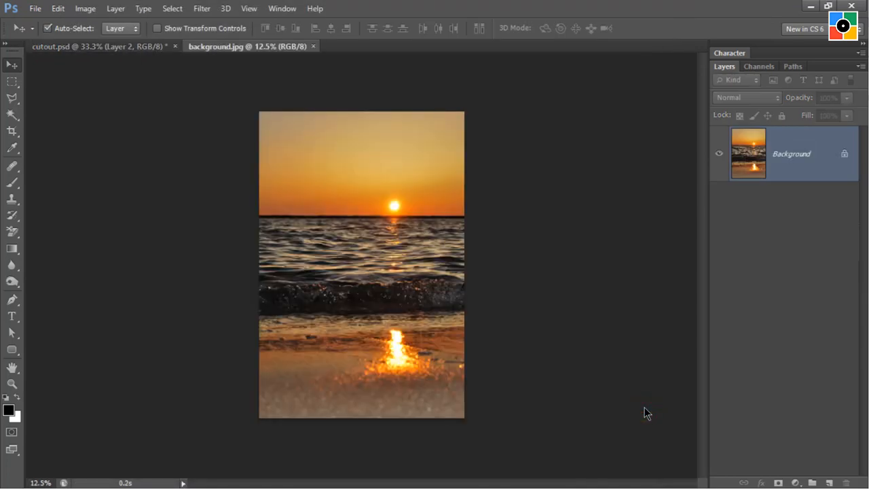
key(ctrl+a)
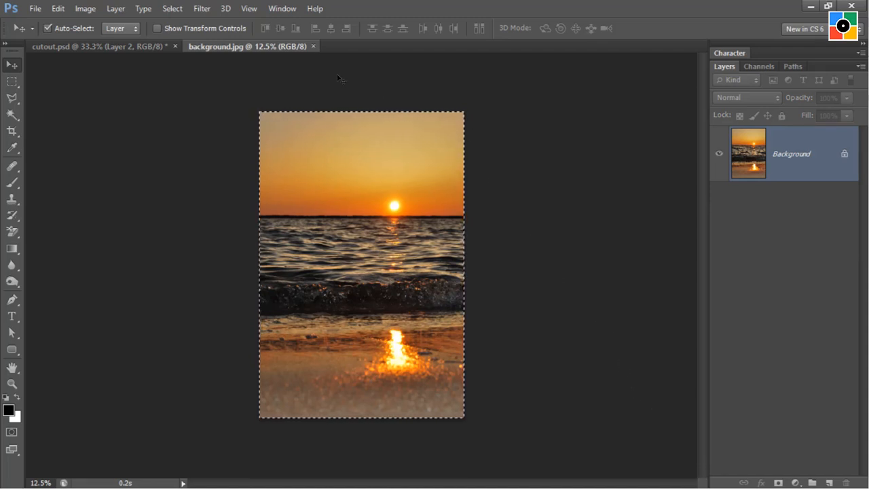
Step: Close background.jpg and paste the copied sunset picture just above the Background layer in cutout.psd, nudging it slightly upward
click(313, 46)
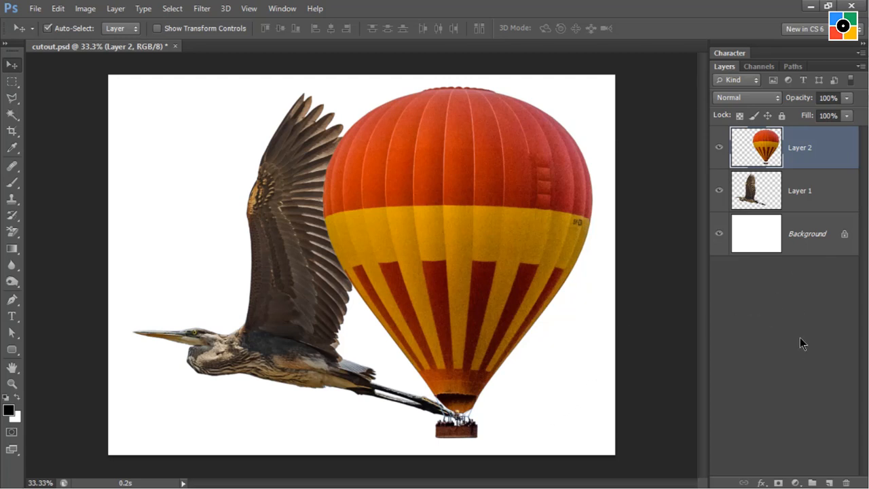
click(801, 237)
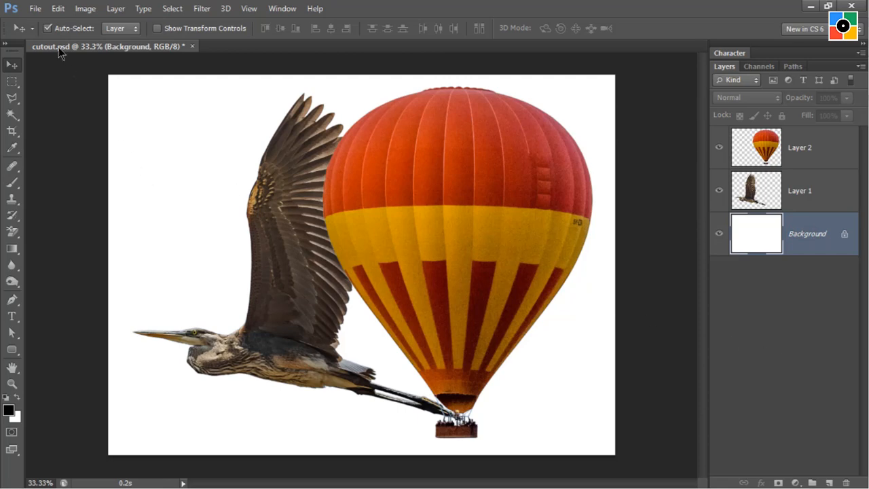
click(54, 10)
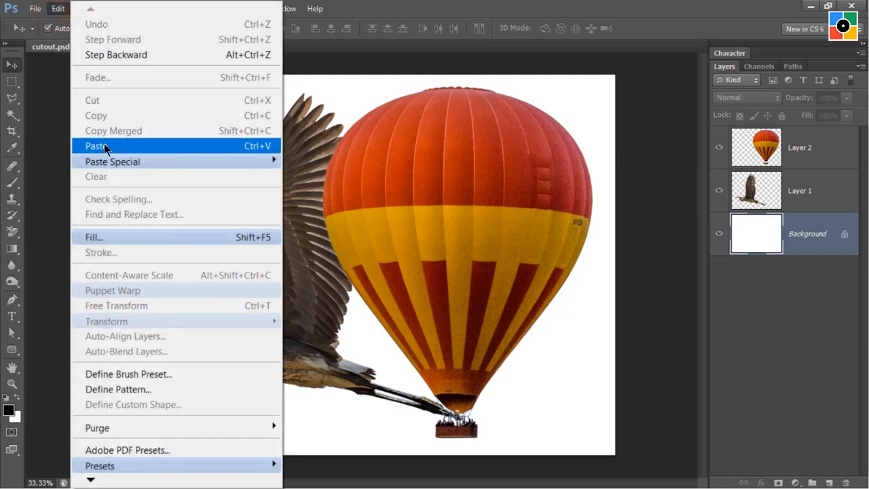
click(104, 143)
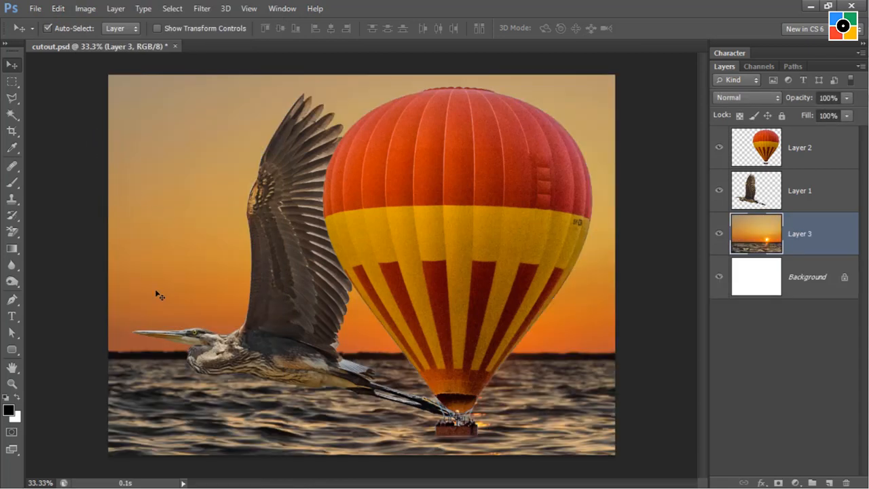
mouse_move(184, 273)
mouse_down()
mouse_move(181, 266)
mouse_move(128, 297)
mouse_move(228, 275)
mouse_move(181, 271)
mouse_up()
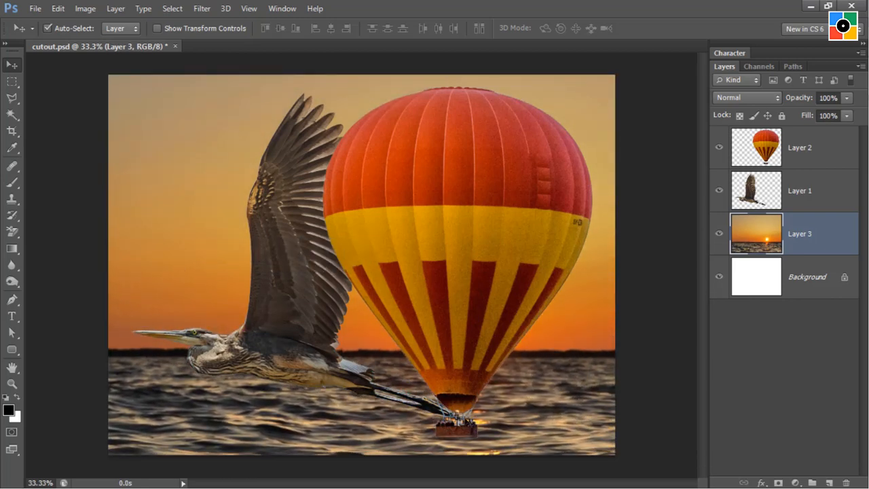
Step: Select the balloon layer and save the finished composition in cutout.psd
click(448, 430)
click(198, 213)
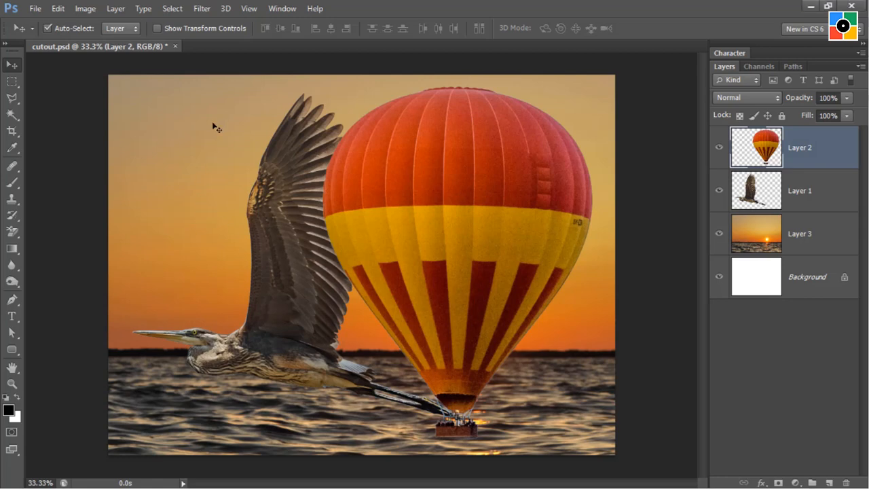
click(35, 9)
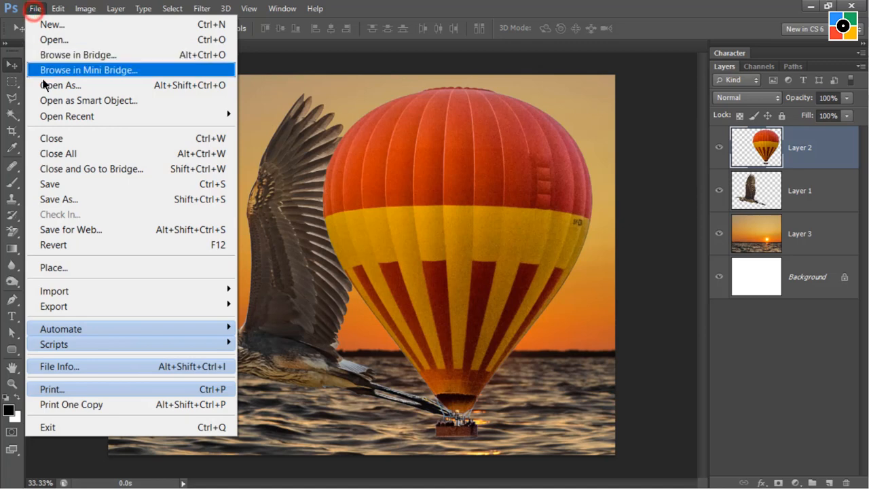
click(62, 184)
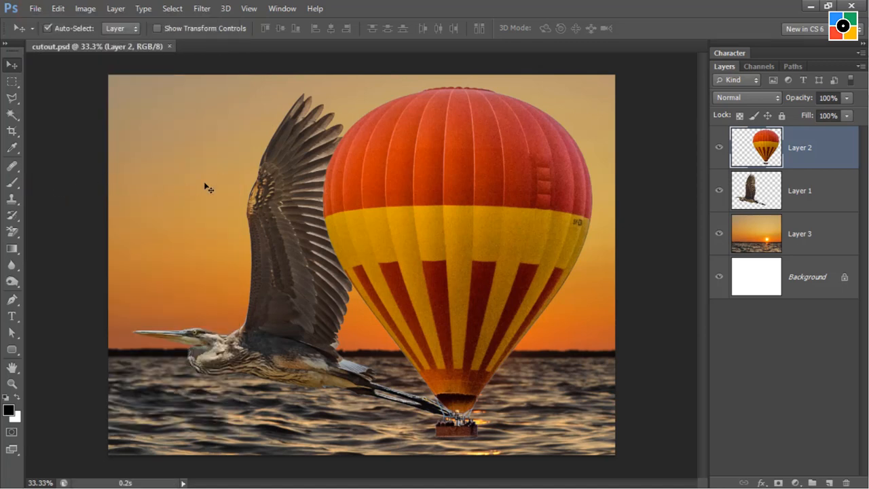